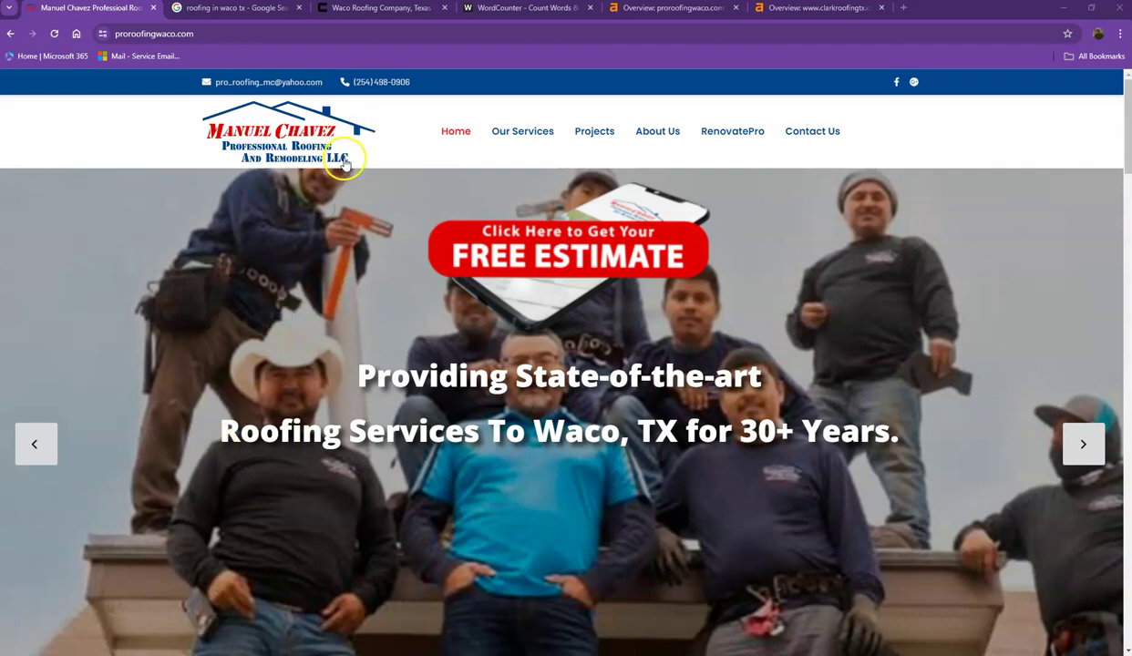
Step: Skim the Clark Roofing website homepage up and down
scroll(397, 207, down, 2)
scroll(387, 102, up, 1)
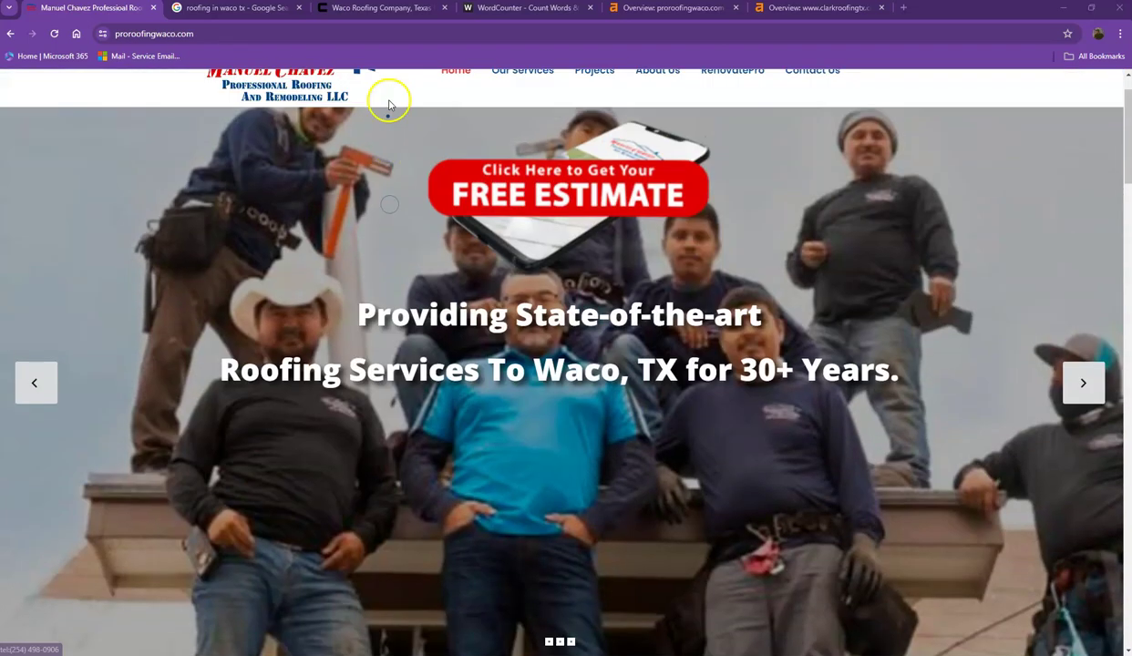
click(385, 10)
scroll(265, 223, down, 3)
scroll(267, 232, down, 3)
scroll(266, 233, down, 3)
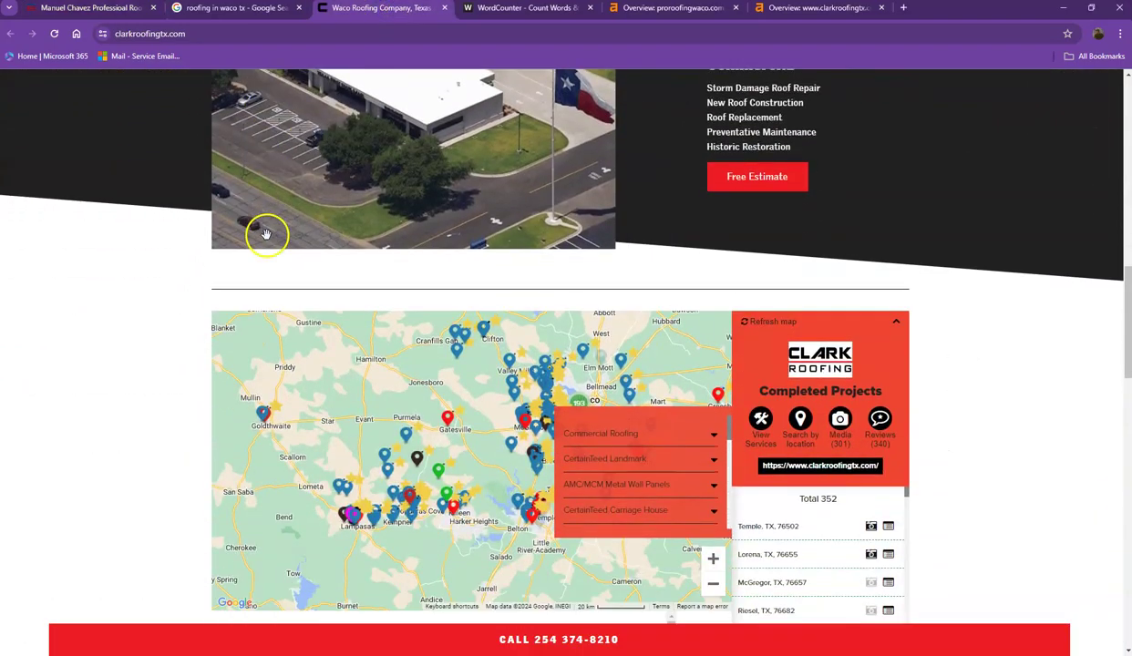
scroll(264, 236, up, 5)
scroll(251, 236, up, 2)
scroll(253, 236, up, 2)
Step: Return to the other roofing website and browse its homepage from top to bottom
click(84, 8)
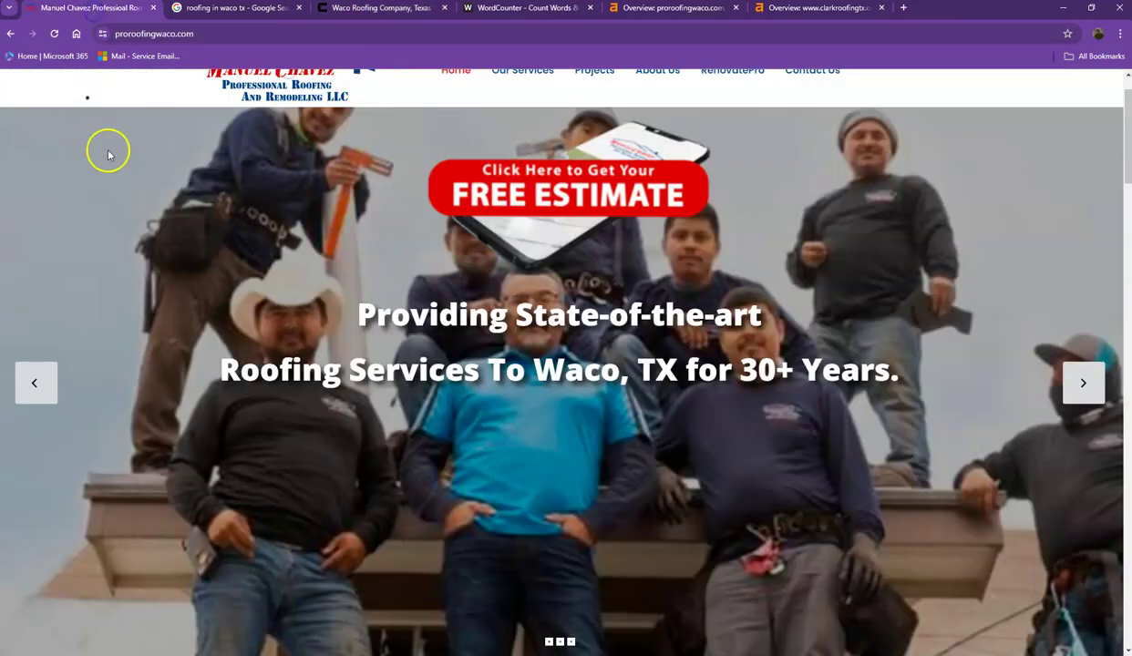
scroll(108, 155, up, 1)
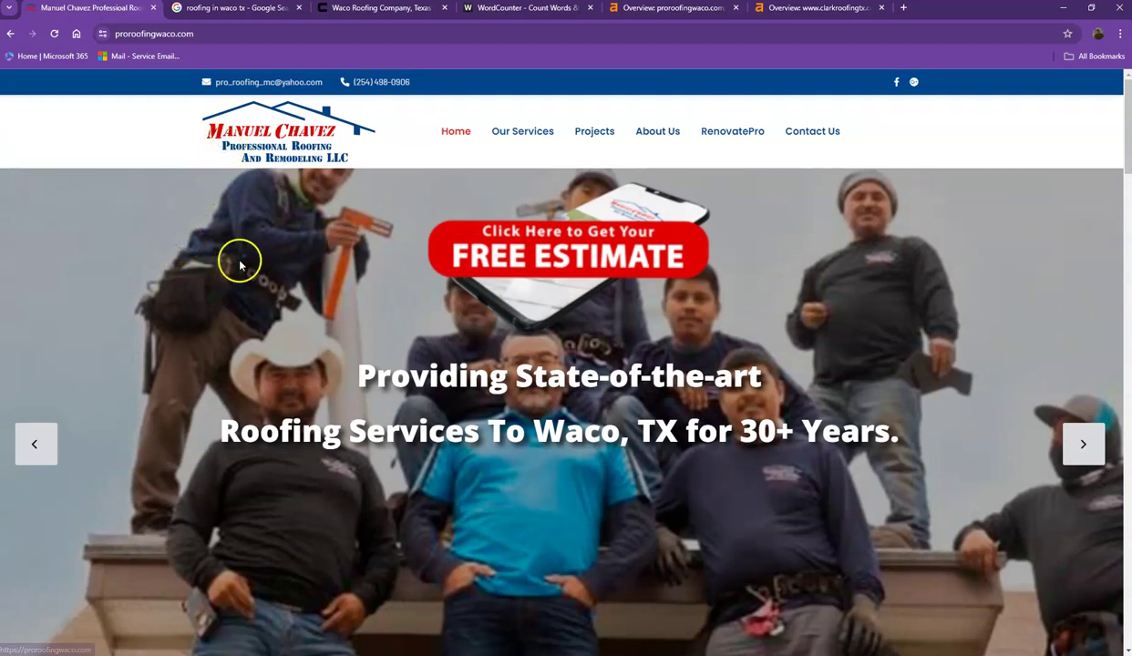
scroll(234, 271, down, 1)
scroll(233, 271, down, 2)
scroll(233, 273, down, 1)
scroll(234, 275, down, 2)
scroll(233, 275, down, 1)
scroll(234, 276, down, 2)
scroll(233, 278, down, 3)
scroll(233, 280, down, 2)
scroll(232, 281, down, 3)
scroll(232, 282, down, 2)
scroll(230, 284, down, 3)
scroll(230, 287, down, 3)
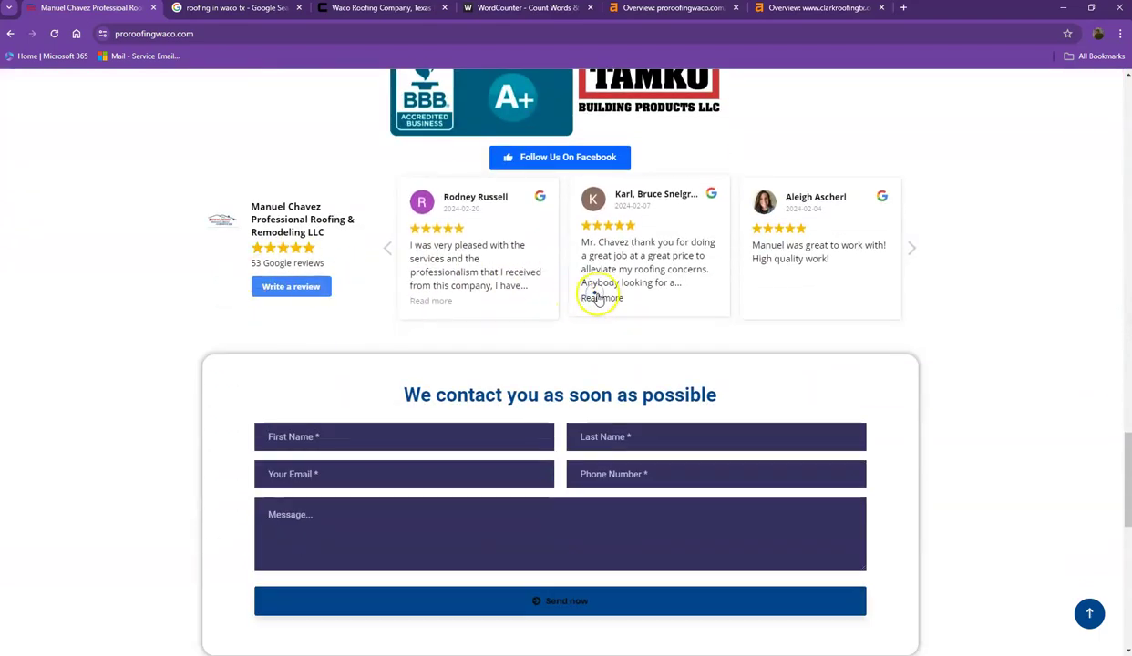
scroll(584, 294, down, 2)
scroll(566, 347, down, 2)
scroll(552, 346, down, 4)
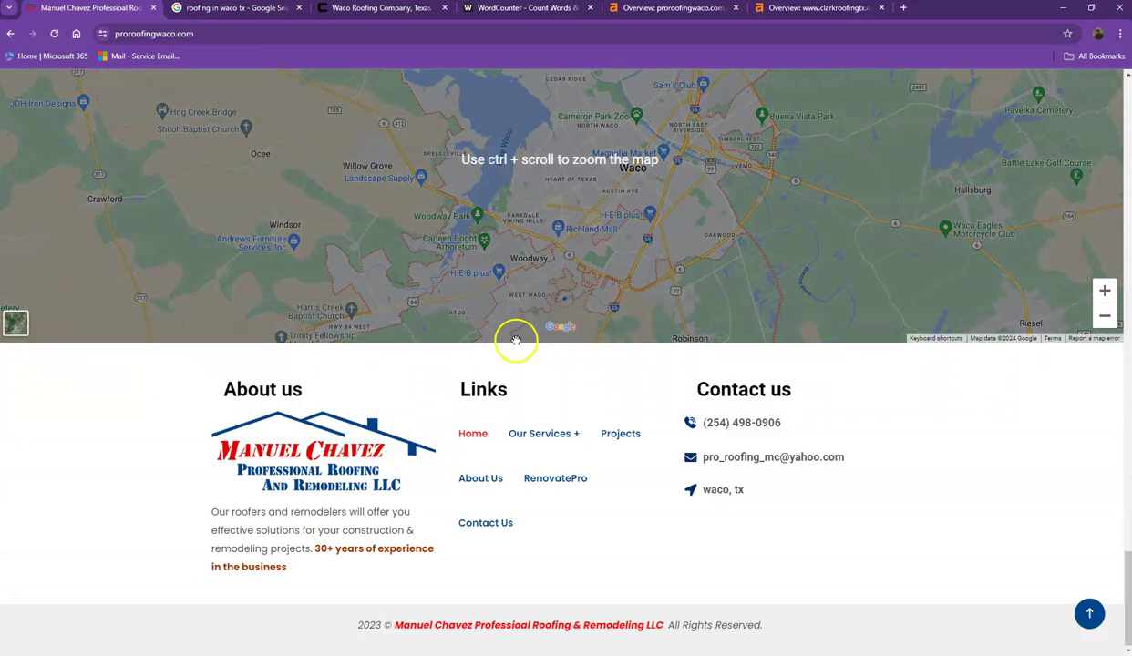
scroll(470, 412, up, 3)
scroll(471, 414, up, 5)
scroll(471, 410, up, 3)
scroll(471, 401, up, 3)
scroll(425, 406, up, 2)
scroll(395, 408, up, 2)
scroll(393, 407, up, 1)
scroll(394, 407, up, 2)
scroll(394, 407, up, 2)
scroll(392, 404, up, 2)
scroll(393, 405, up, 2)
scroll(393, 405, up, 2)
scroll(392, 405, up, 2)
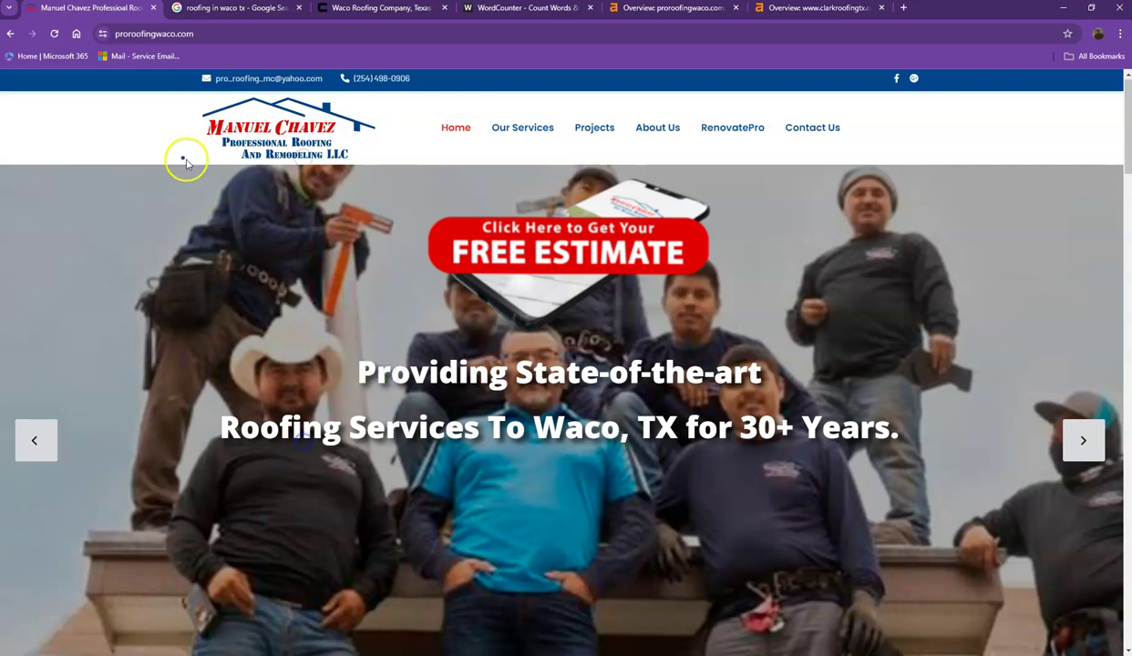
scroll(438, 402, down, 3)
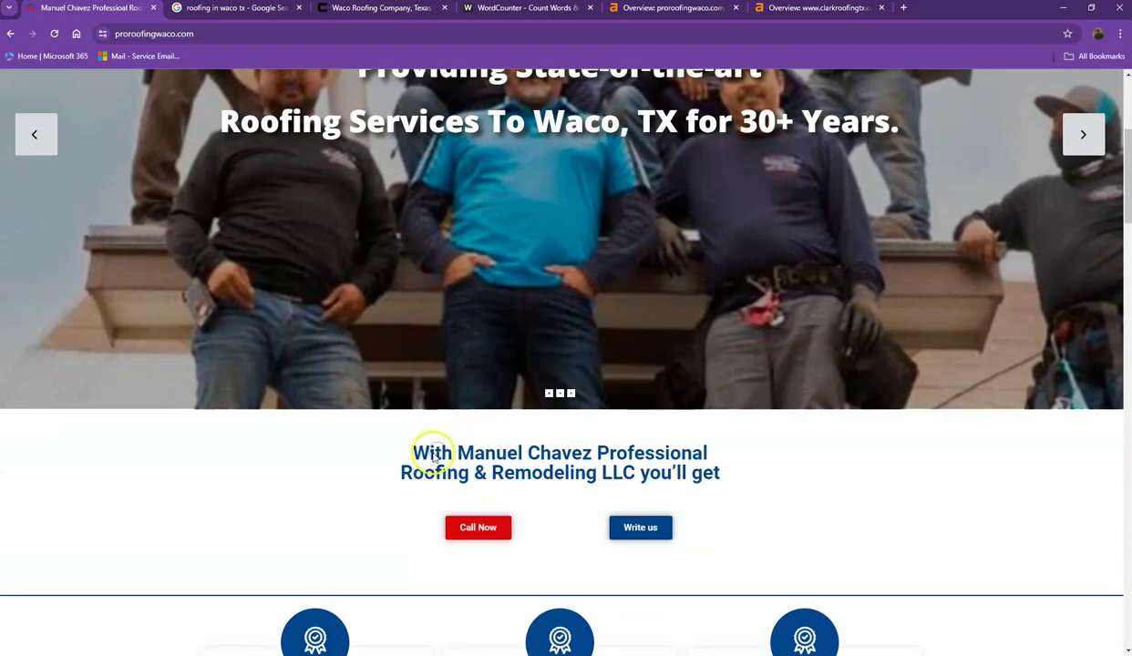
scroll(427, 434, down, 5)
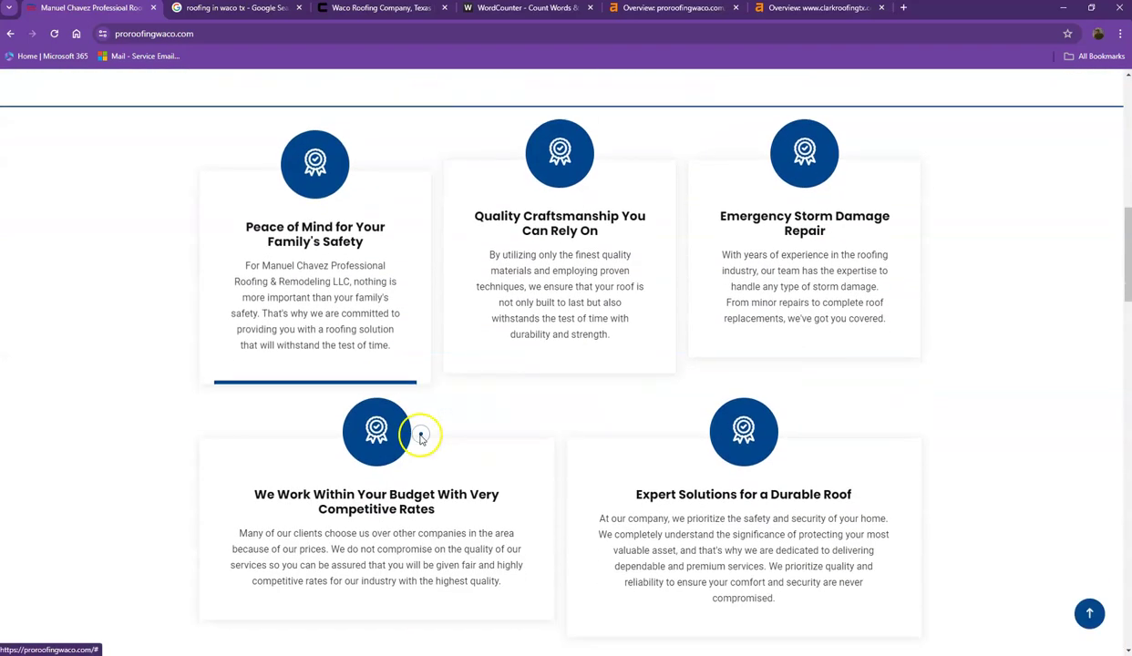
scroll(147, 331, down, 2)
scroll(144, 343, down, 2)
scroll(144, 348, down, 3)
scroll(144, 350, down, 2)
scroll(182, 427, down, 3)
scroll(183, 429, down, 3)
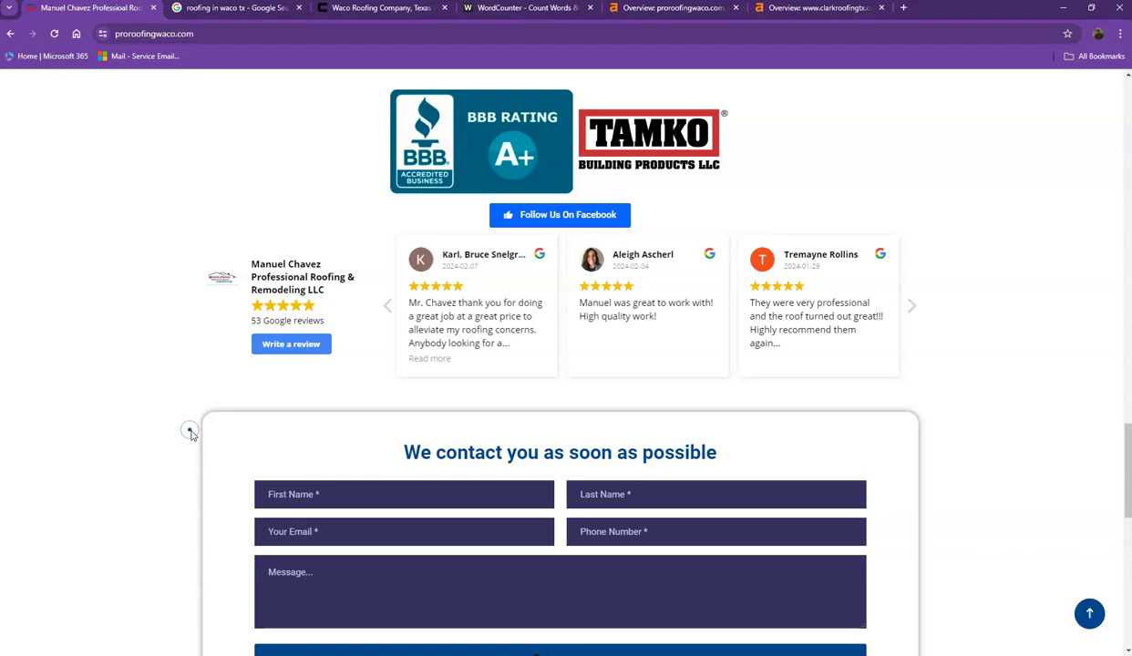
scroll(255, 174, up, 1)
scroll(256, 174, up, 4)
scroll(260, 171, up, 5)
scroll(259, 171, up, 1)
scroll(262, 151, up, 4)
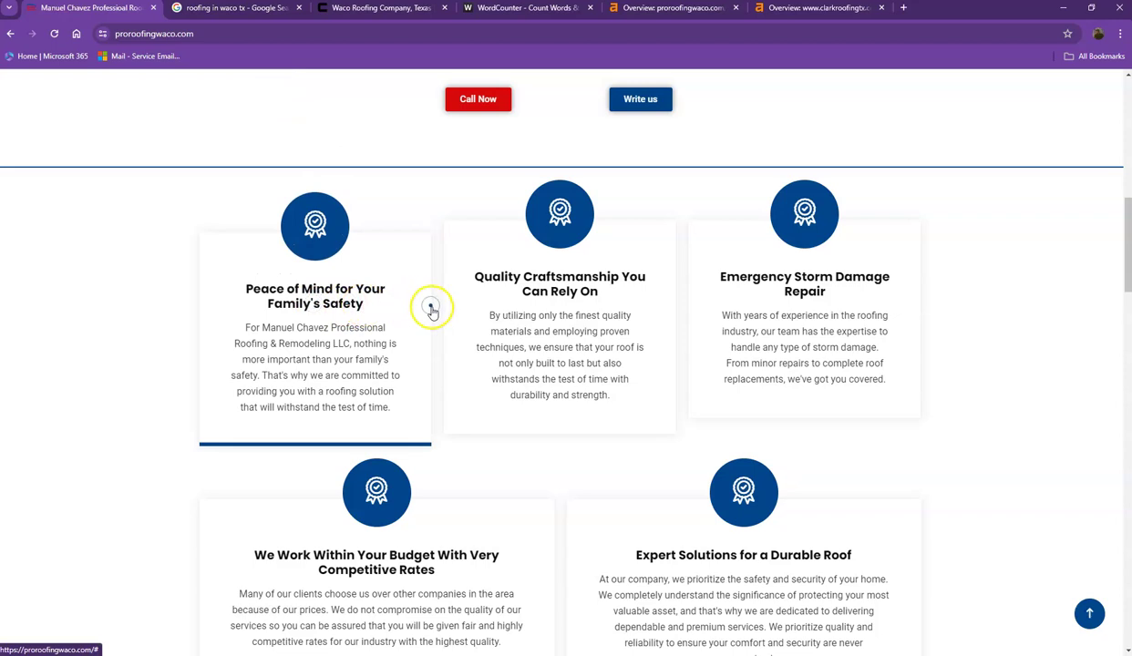
scroll(521, 328, up, 4)
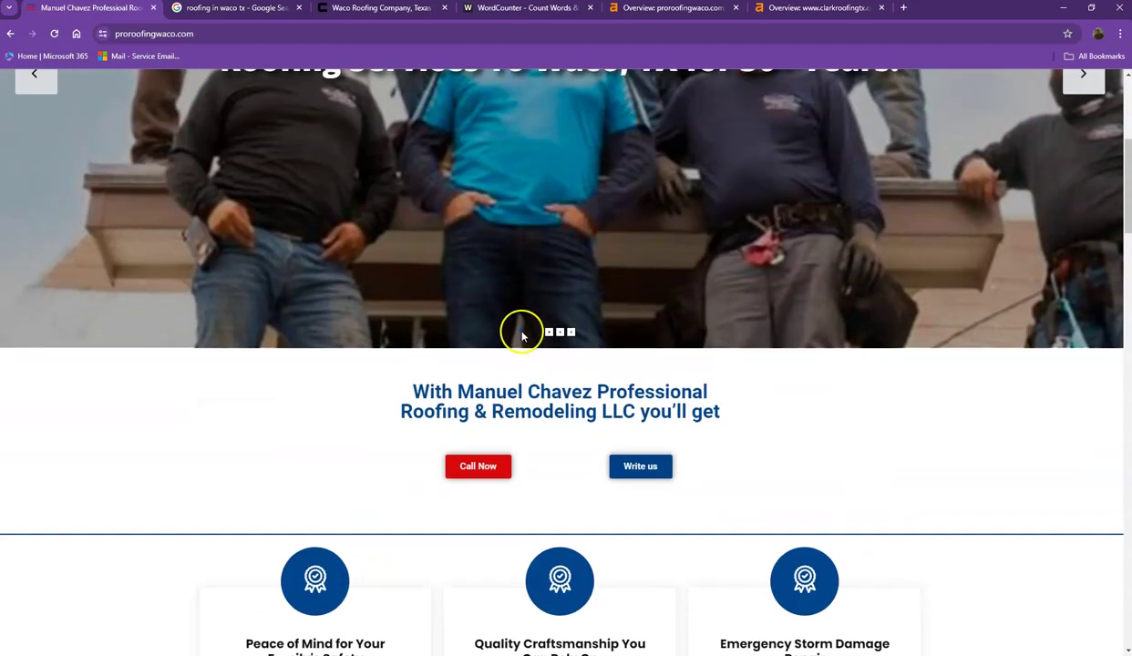
click(538, 435)
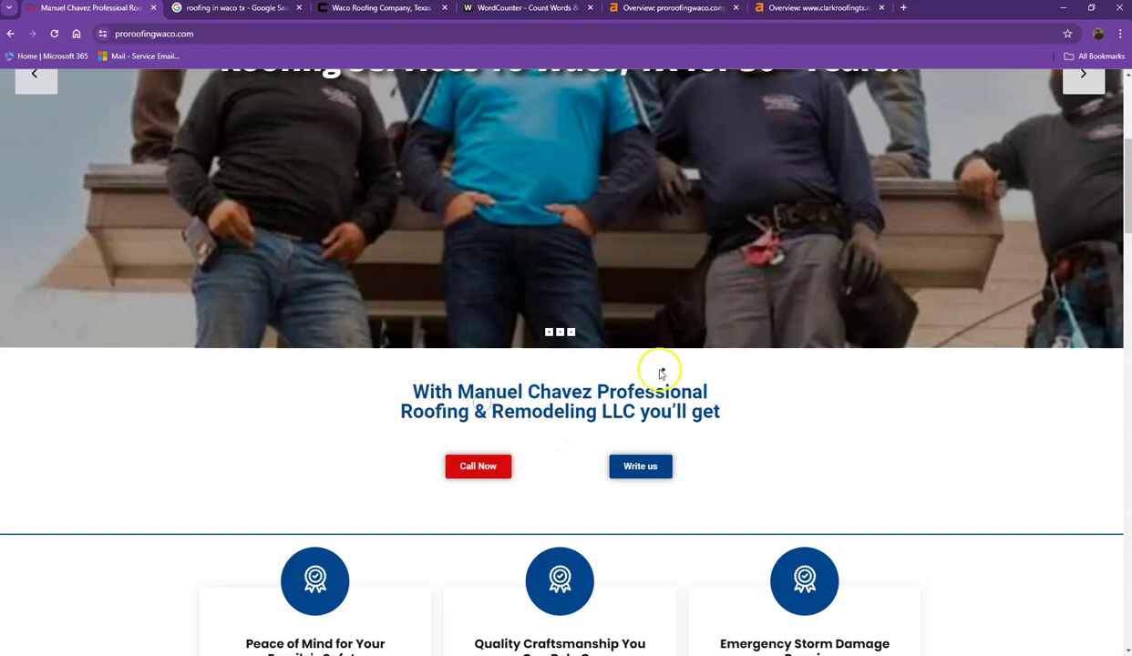
scroll(458, 335, up, 3)
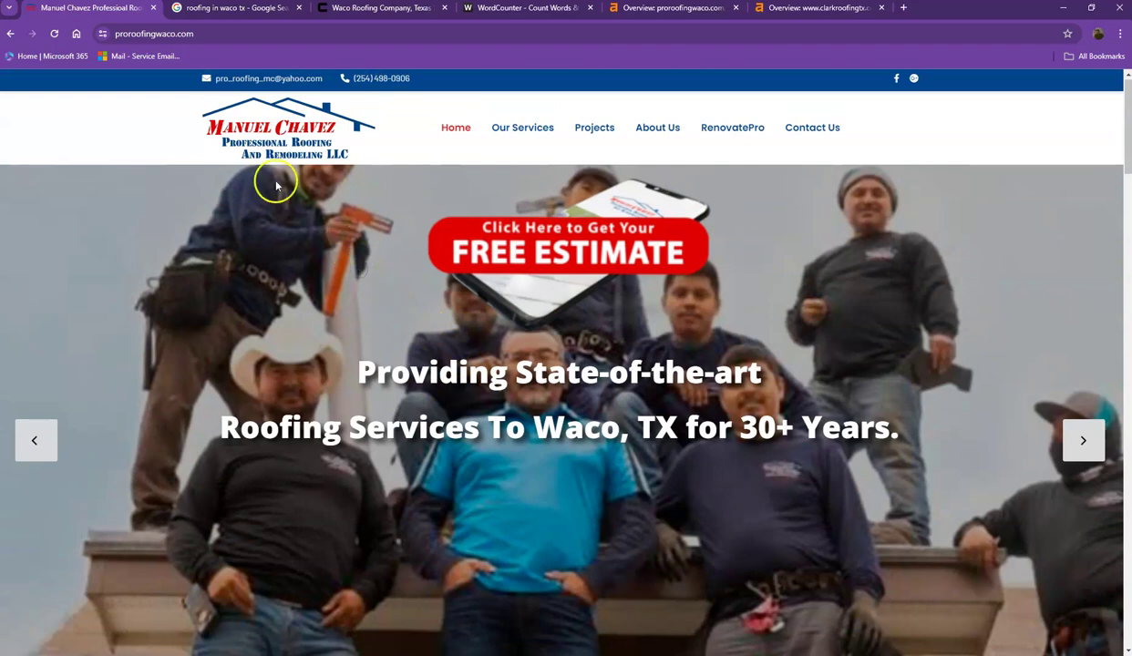
Step: Bring up the 'roofing in waco tx' results and look over the Businesses map listings
click(215, 11)
scroll(202, 264, up, 3)
scroll(202, 264, up, 2)
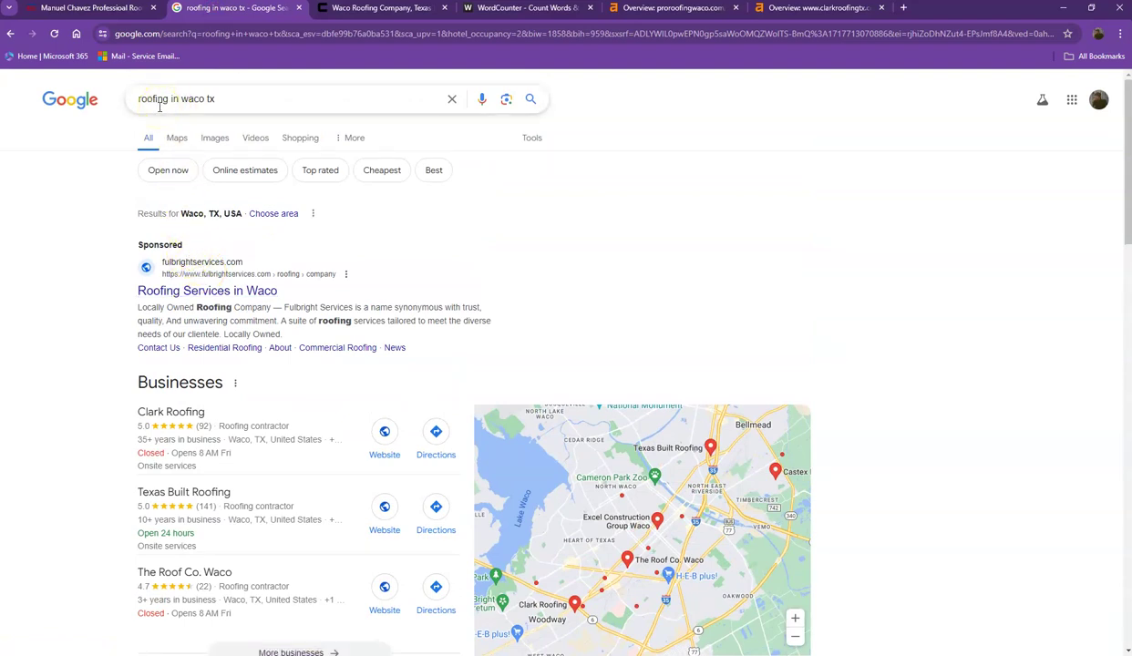
click(226, 207)
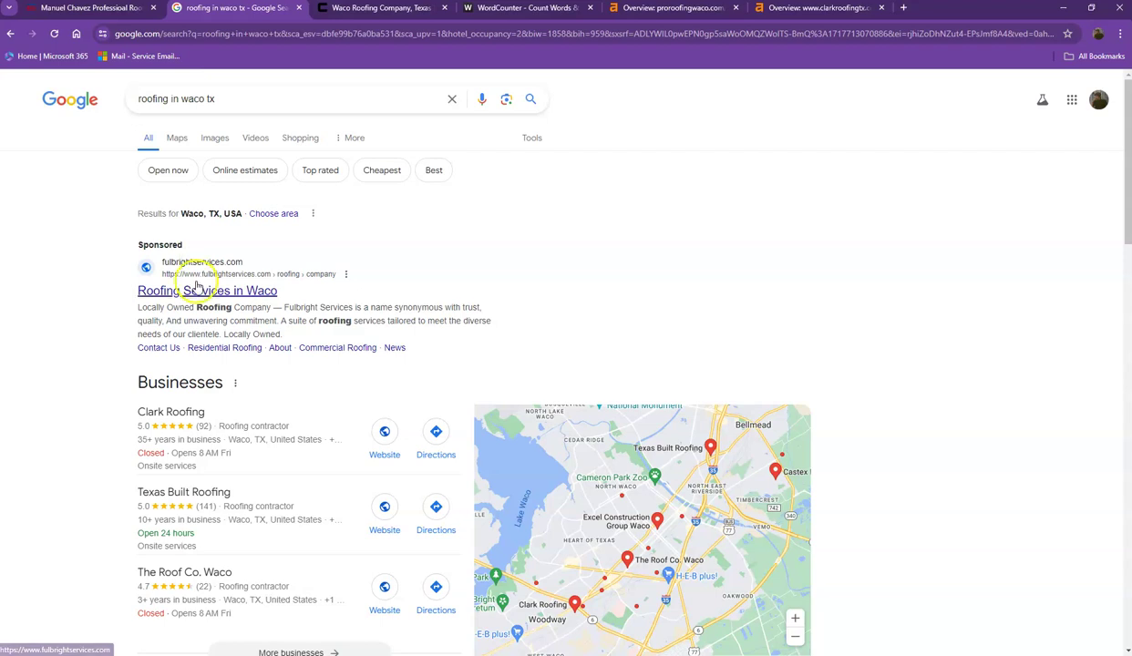
scroll(205, 282, down, 1)
scroll(241, 323, down, 1)
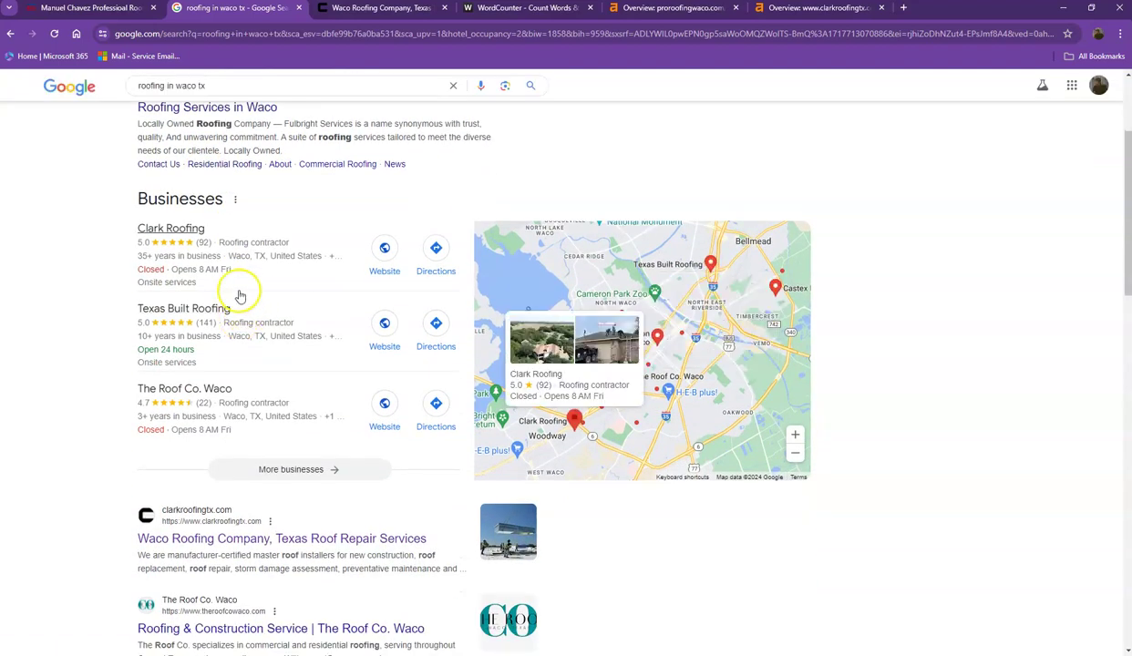
mouse_move(237, 438)
click(249, 296)
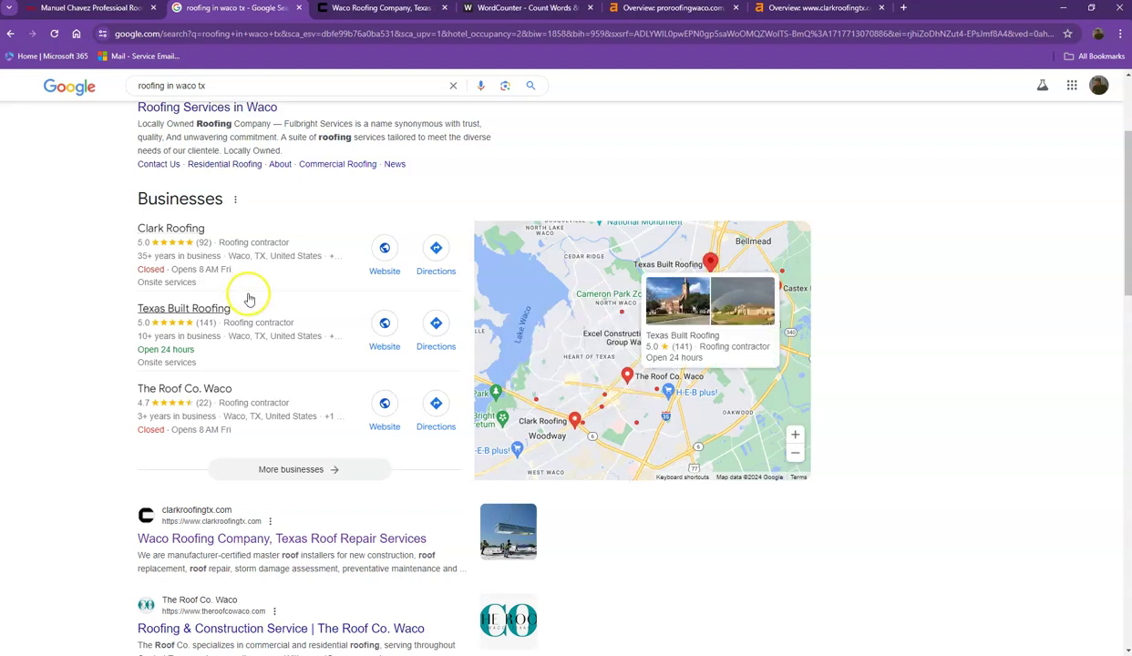
scroll(249, 299, down, 3)
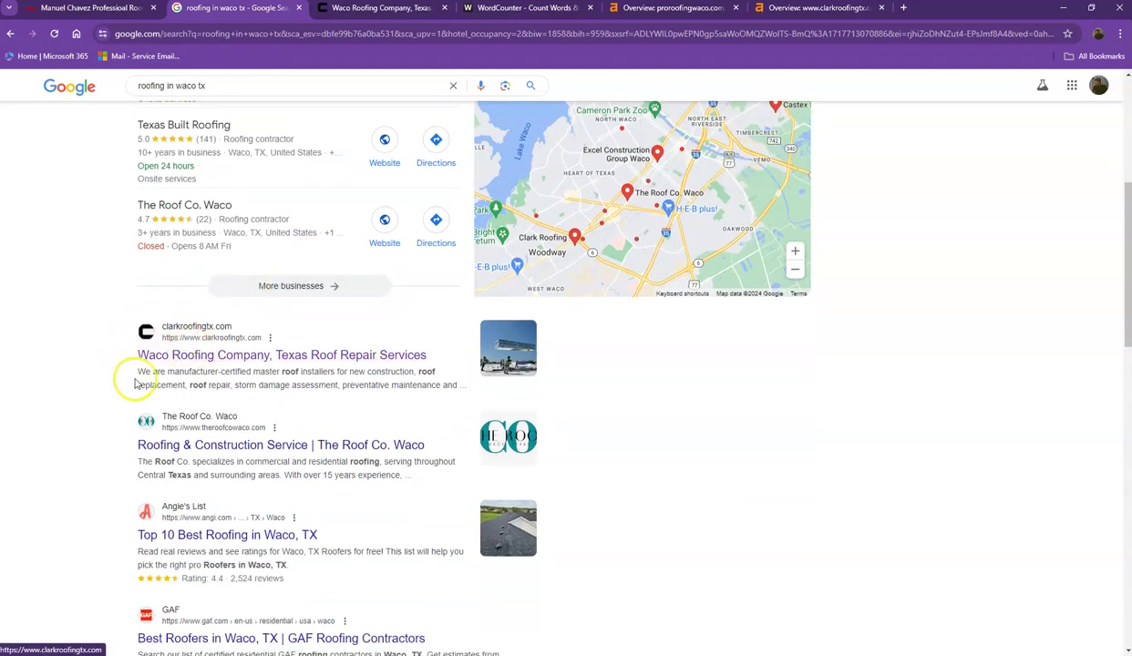
scroll(169, 443, down, 2)
scroll(169, 444, down, 1)
scroll(169, 447, down, 2)
scroll(169, 451, down, 1)
scroll(164, 454, down, 1)
scroll(187, 460, down, 1)
scroll(278, 466, up, 2)
scroll(282, 469, up, 1)
scroll(286, 465, up, 1)
scroll(286, 463, up, 1)
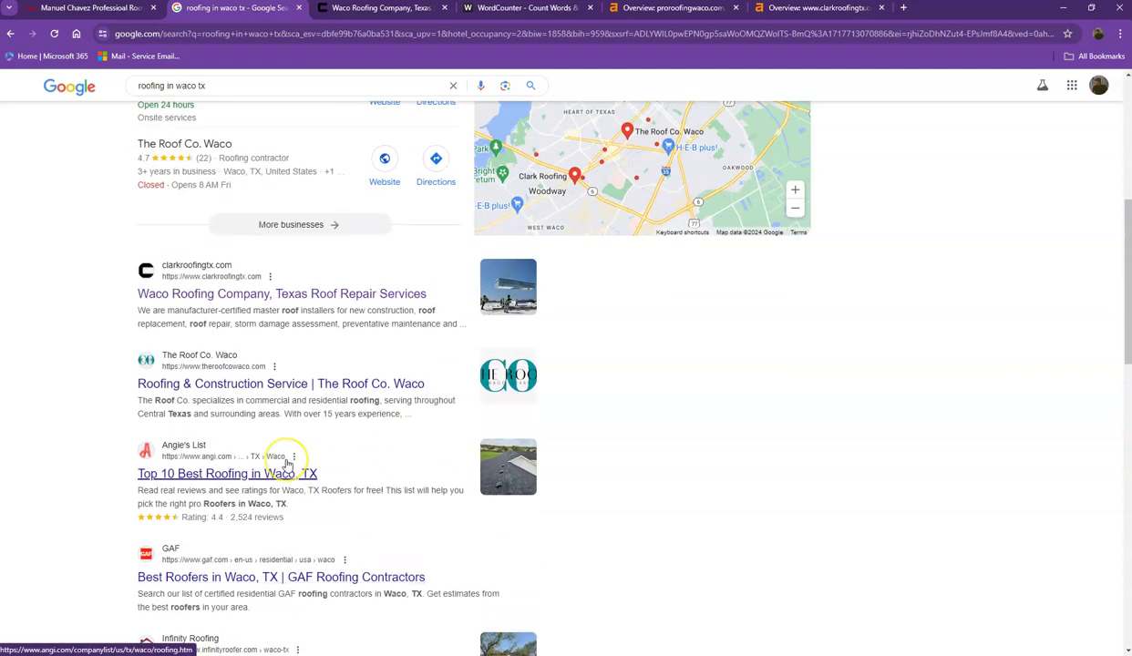
scroll(285, 467, up, 1)
scroll(285, 467, up, 1)
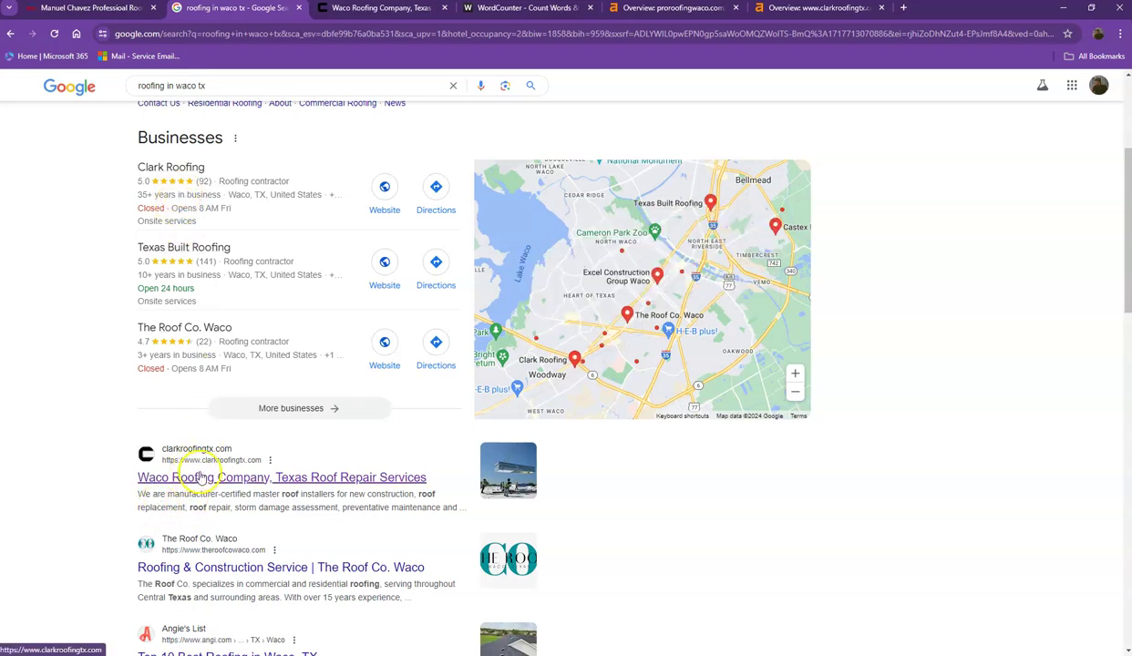
scroll(228, 483, down, 2)
Step: Scroll the Clark Roofing homepage to its footer and copy all of its text
click(385, 11)
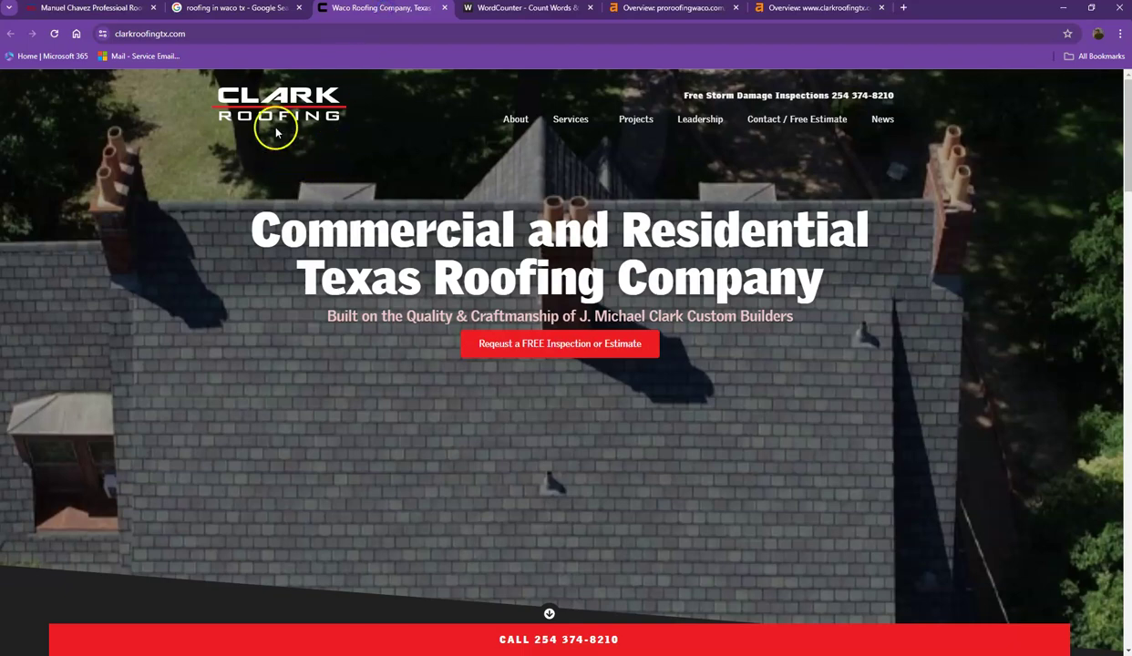
scroll(258, 270, down, 4)
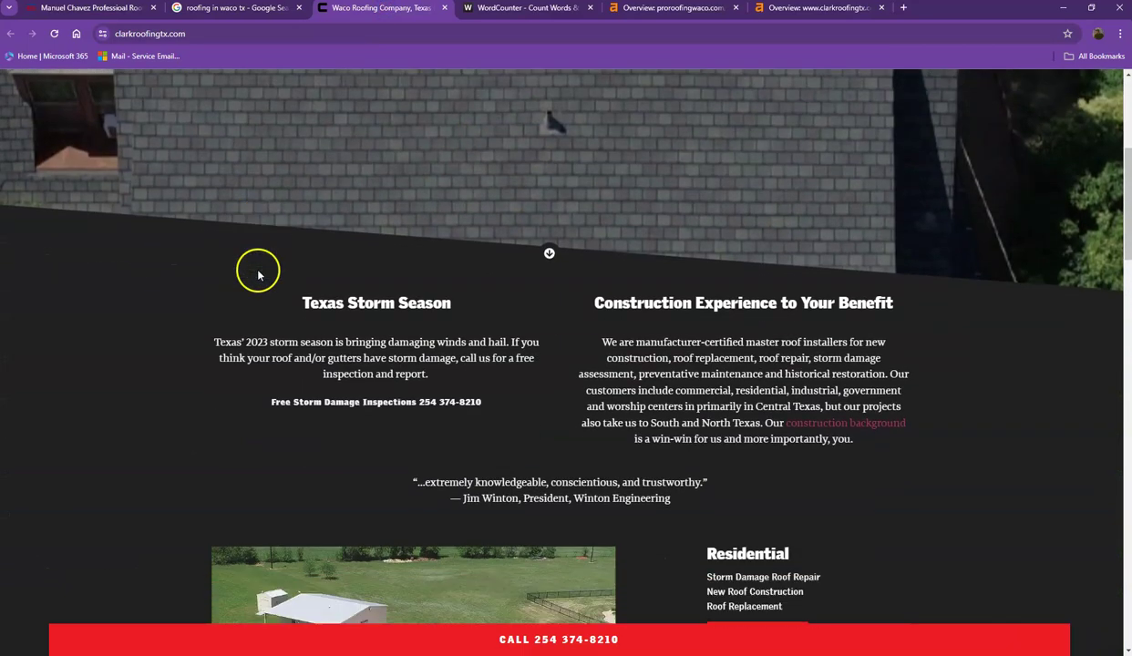
scroll(257, 272, down, 2)
scroll(254, 269, down, 1)
scroll(253, 272, down, 2)
scroll(245, 274, down, 2)
scroll(190, 278, down, 3)
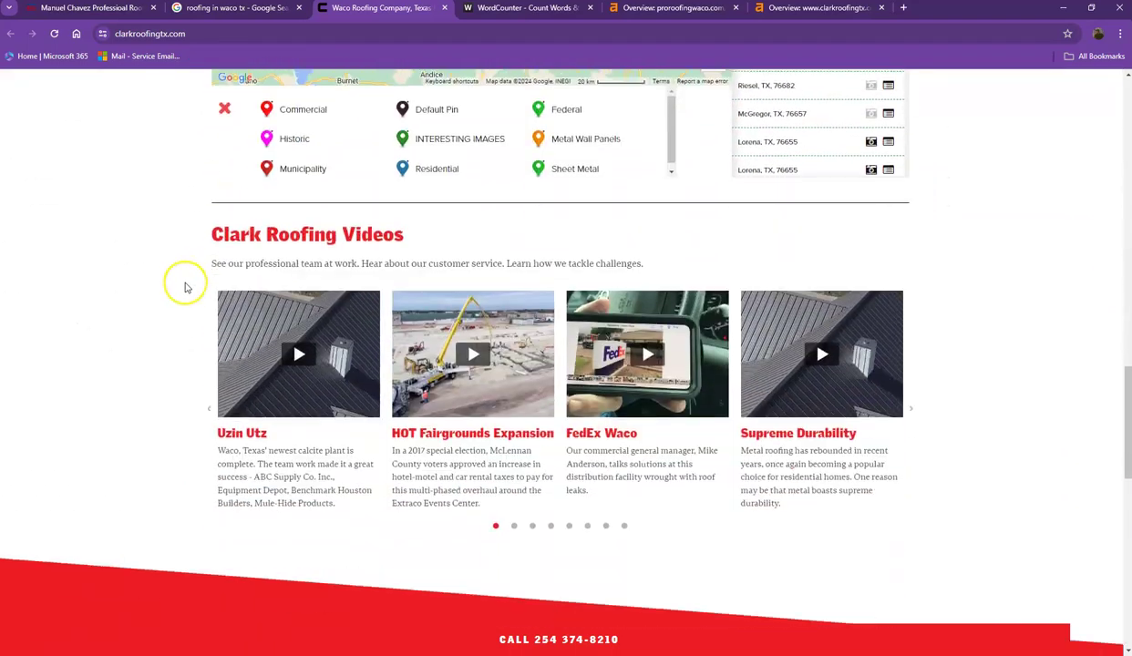
scroll(185, 288, down, 1)
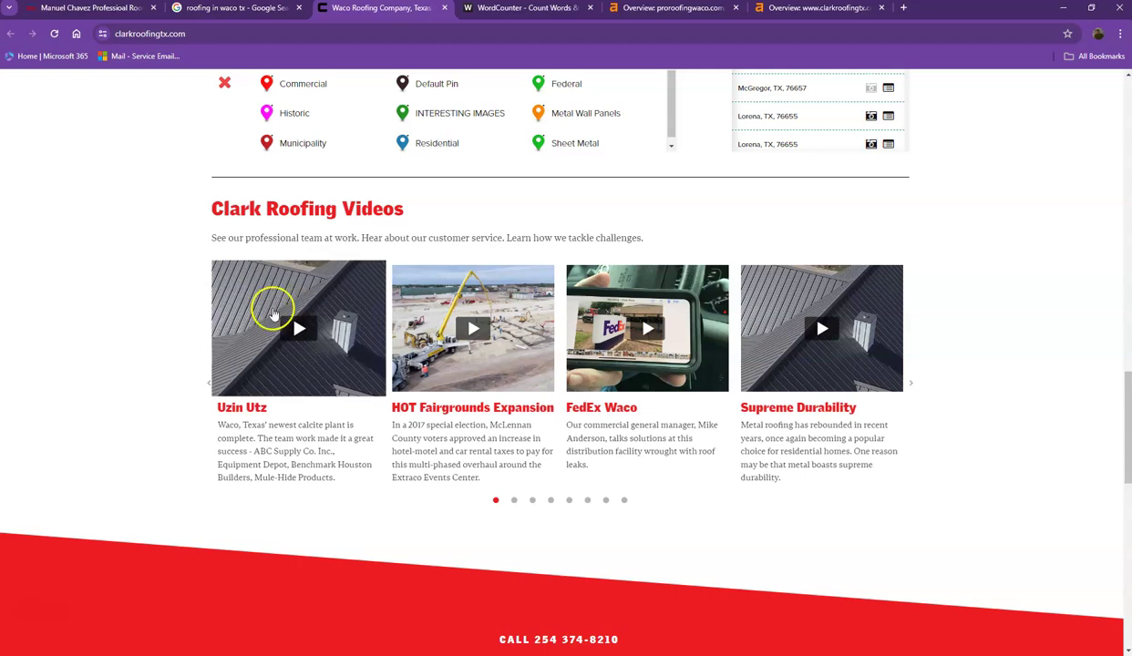
scroll(565, 428, down, 3)
scroll(533, 422, down, 3)
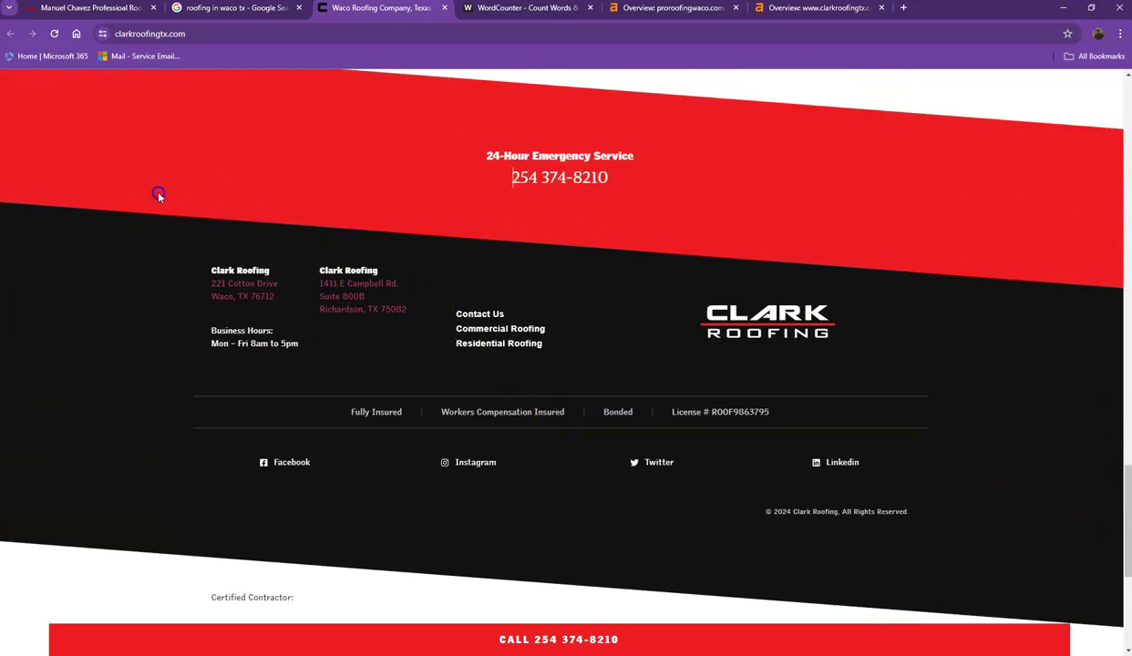
key(ctrl+a)
key(ctrl+c)
Step: Paste the clarkroofingtx.com text into WordCounter, giving 271 words and 1,843 characters
click(505, 9)
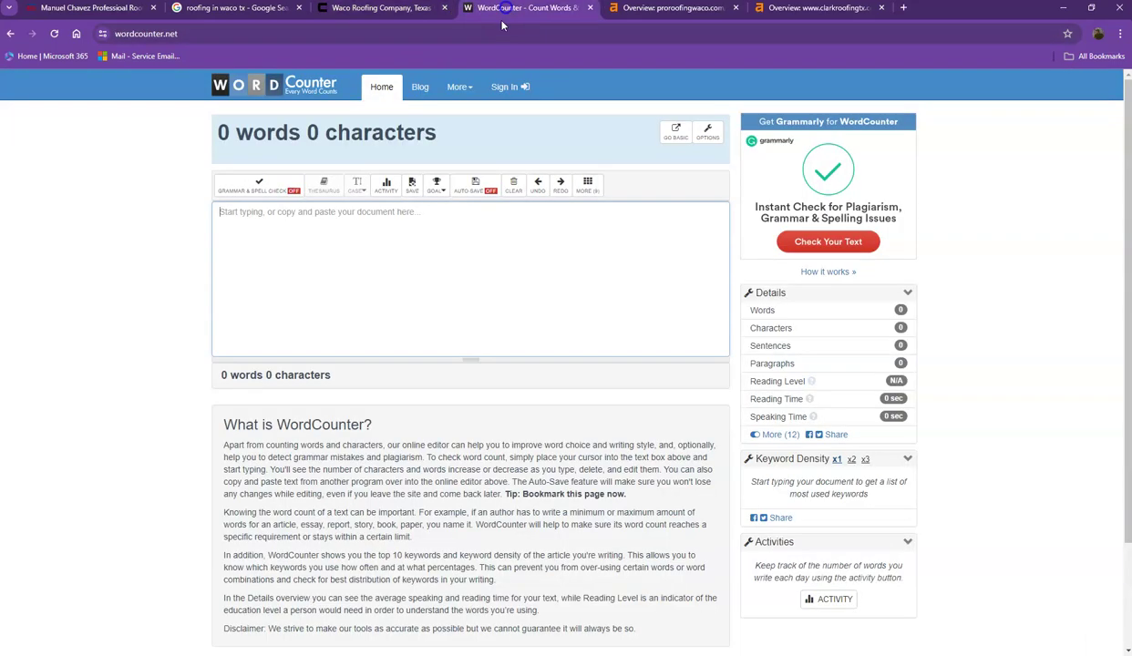
click(386, 239)
key(ctrl+v)
scroll(392, 265, up, 10)
scroll(347, 256, up, 10)
scroll(273, 228, up, 3)
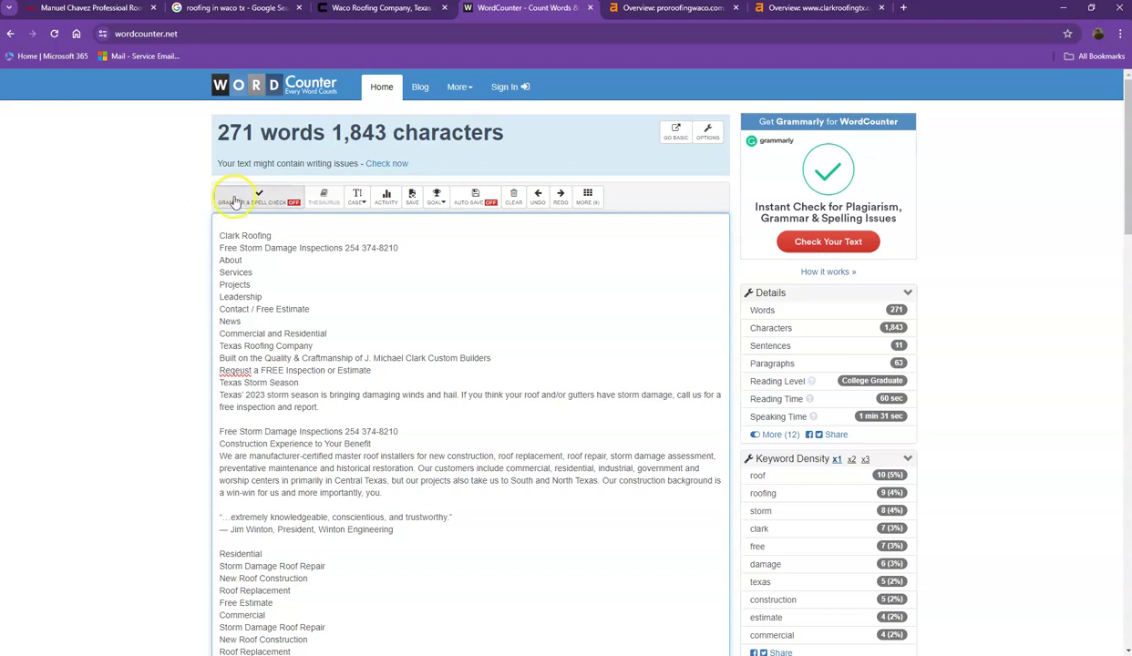
Step: Show the proroofingwaco.com Ahrefs overview: DR 2.9, 72 backlinks, 26 referring domains
click(649, 14)
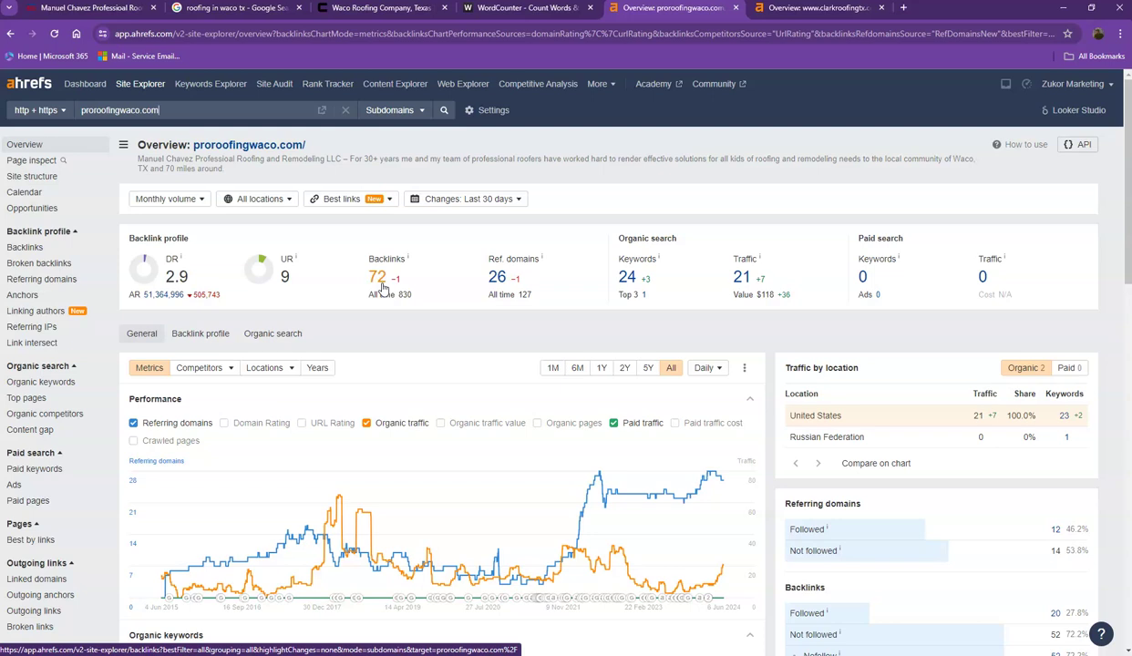
Step: Compare the clarkroofingtx.com (DR 28, 306 backlinks) and proroofingwaco.com Ahrefs overviews side by side
click(808, 13)
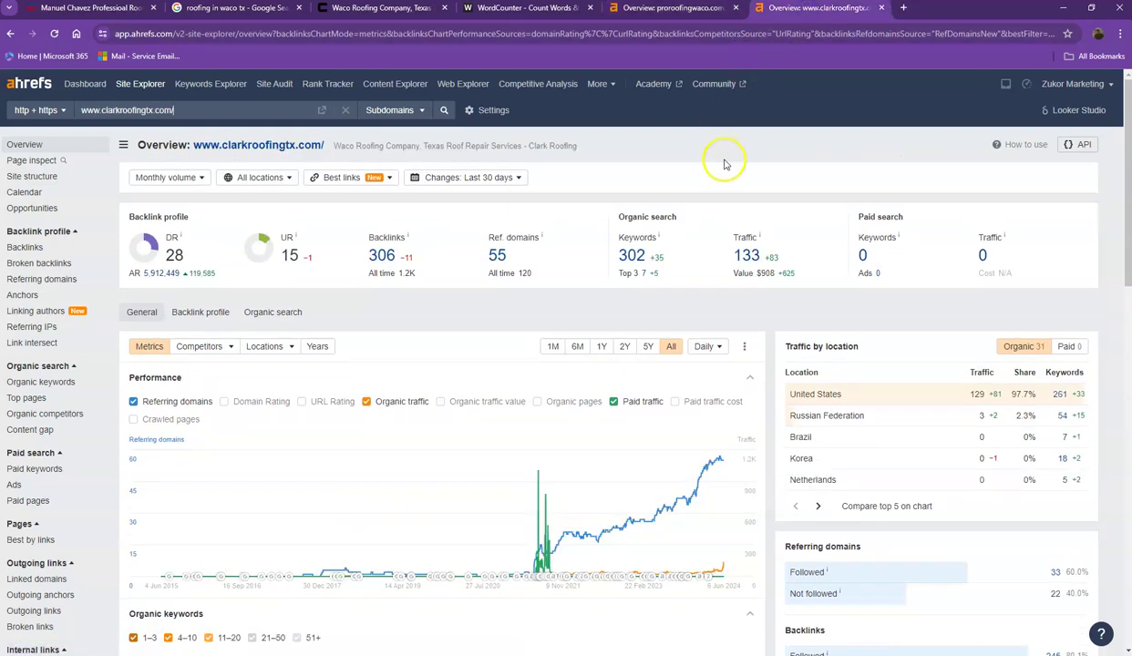
click(673, 11)
click(759, 11)
click(675, 12)
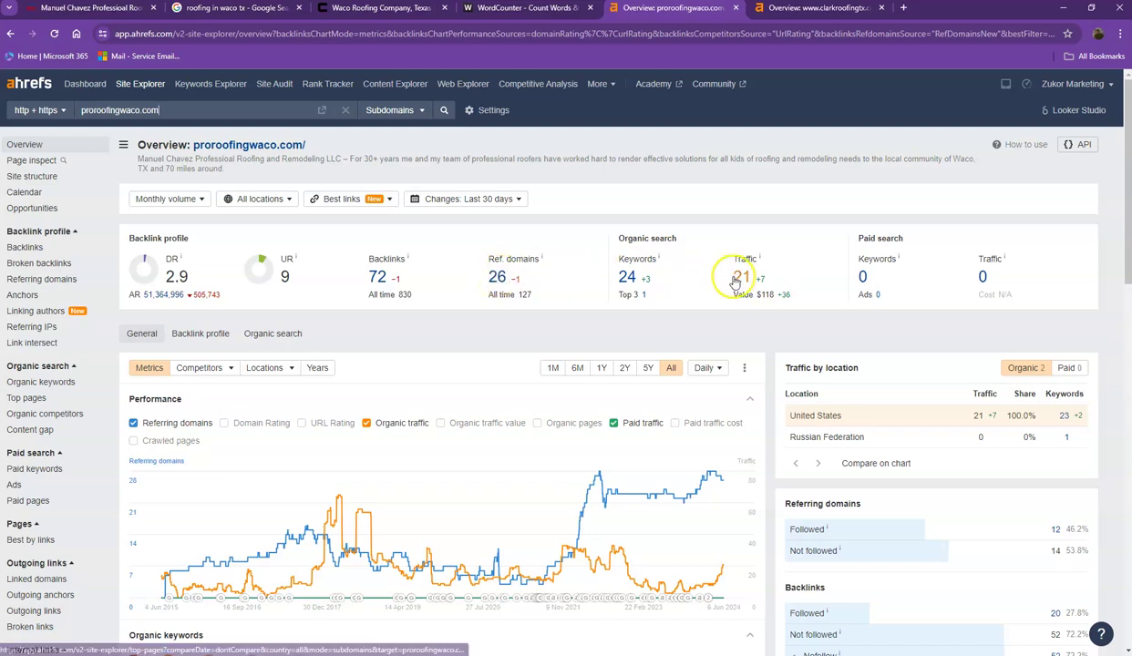
Step: Open clarkroofingtx.com's referring domains and organic keywords reports in separate tabs
click(773, 8)
right_click(500, 259)
click(538, 272)
right_click(632, 256)
click(665, 271)
Step: Browse the 55 referring domains, led by usatoday.com and yellowpages.com
click(798, 8)
click(920, 11)
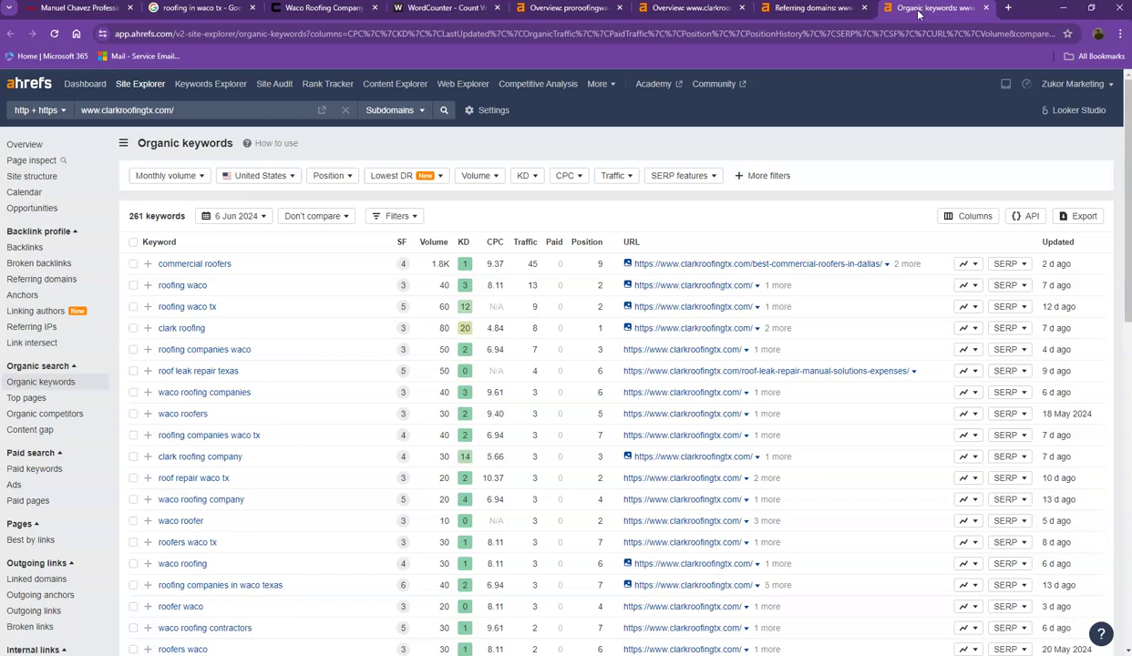
click(802, 10)
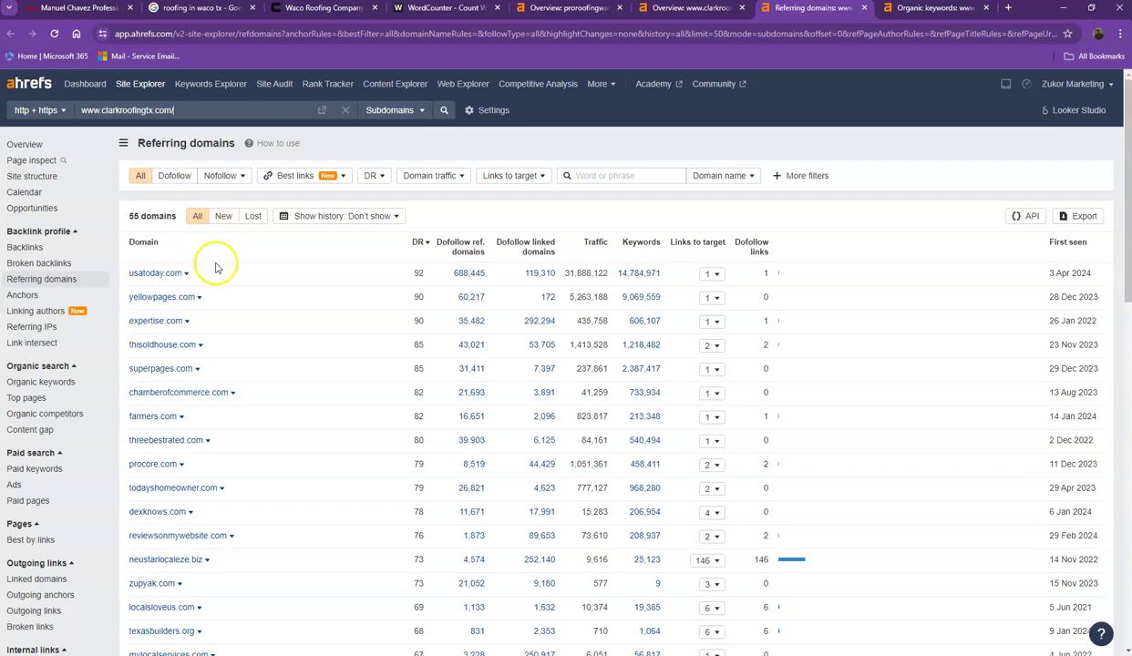
scroll(218, 270, down, 1)
scroll(220, 278, down, 3)
scroll(219, 314, down, 1)
scroll(248, 311, down, 1)
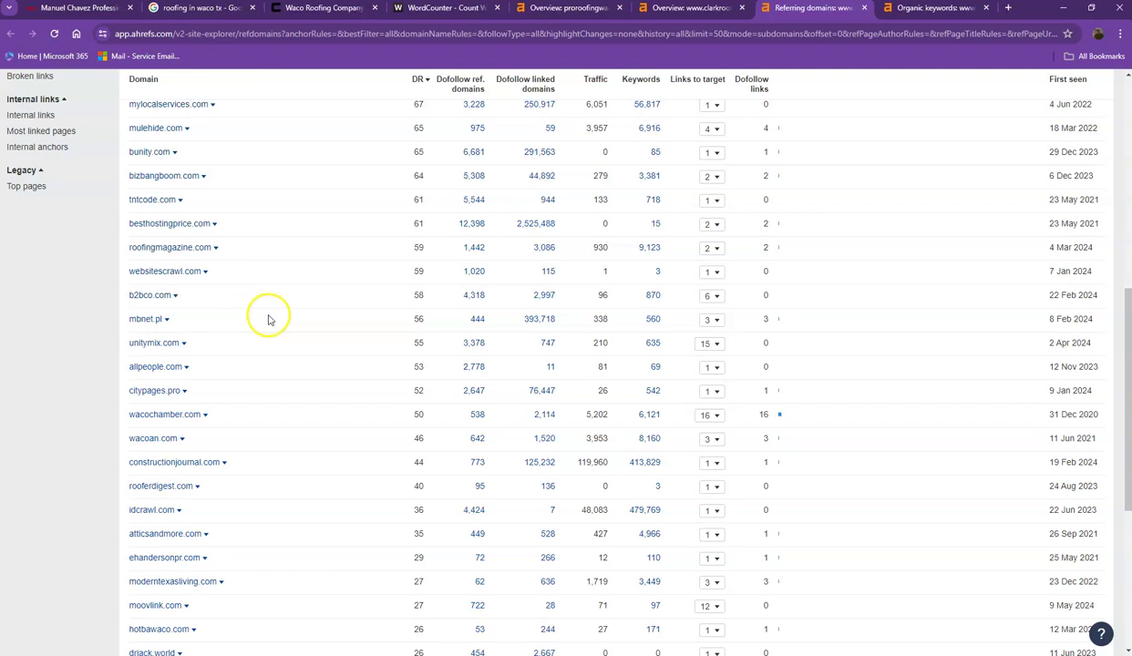
scroll(556, 178, up, 1)
scroll(598, 157, up, 3)
scroll(601, 154, up, 2)
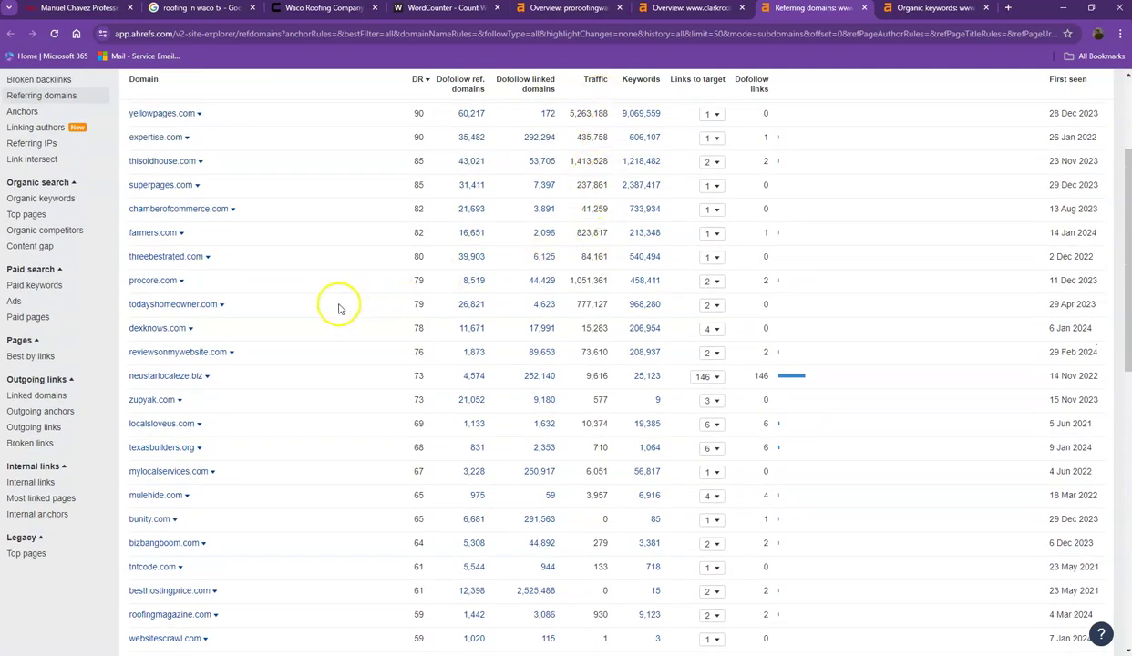
Step: Scroll through the first page of clarkroofingtx.com's organic keywords
click(907, 8)
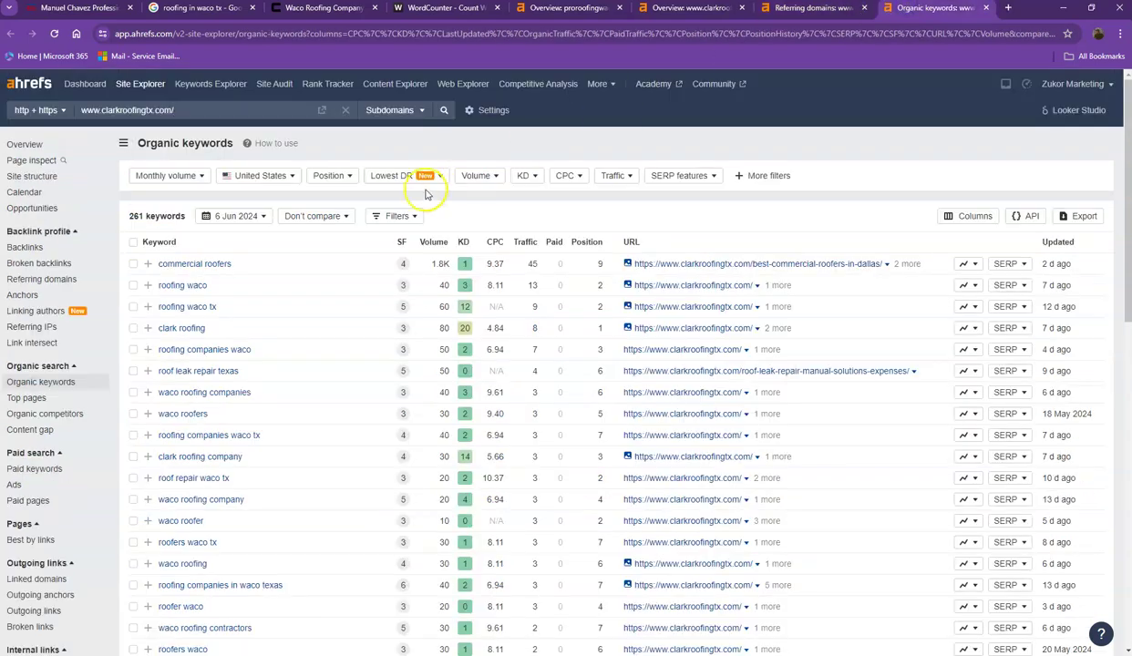
scroll(253, 246, down, 2)
scroll(254, 274, down, 1)
scroll(253, 301, down, 3)
scroll(246, 338, down, 2)
scroll(242, 373, down, 2)
Step: Page through the keyword results on pages 2, 3 and 4
click(155, 566)
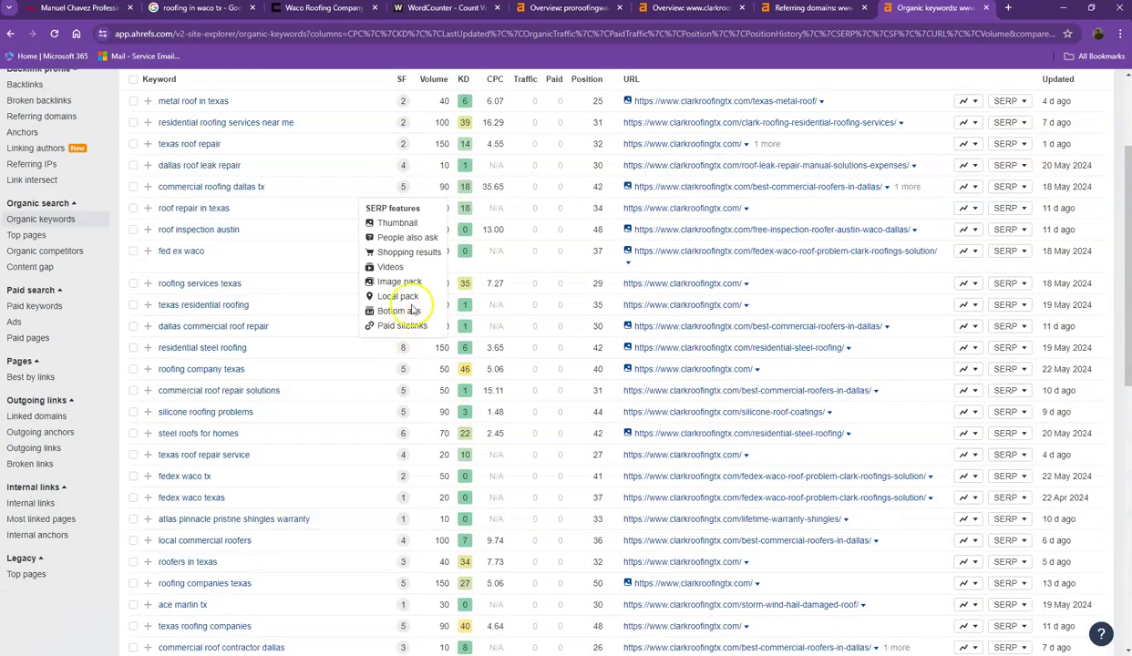
scroll(281, 255, down, 2)
scroll(282, 260, down, 1)
scroll(282, 260, down, 2)
scroll(274, 319, down, 1)
scroll(241, 456, down, 2)
click(200, 568)
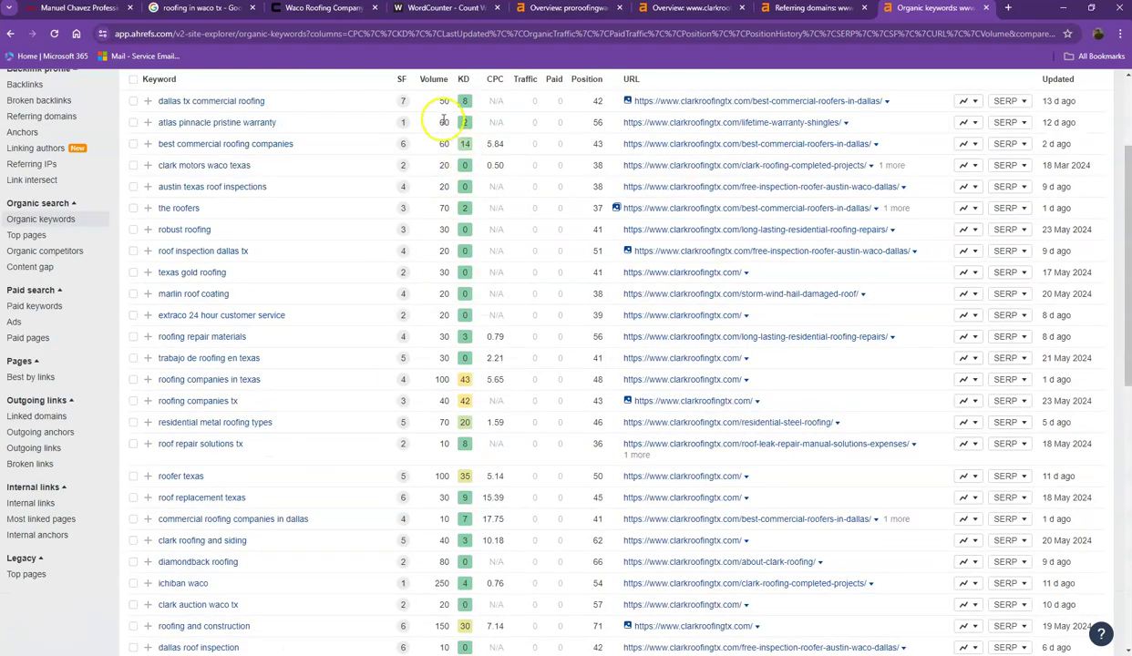
scroll(442, 314, down, 4)
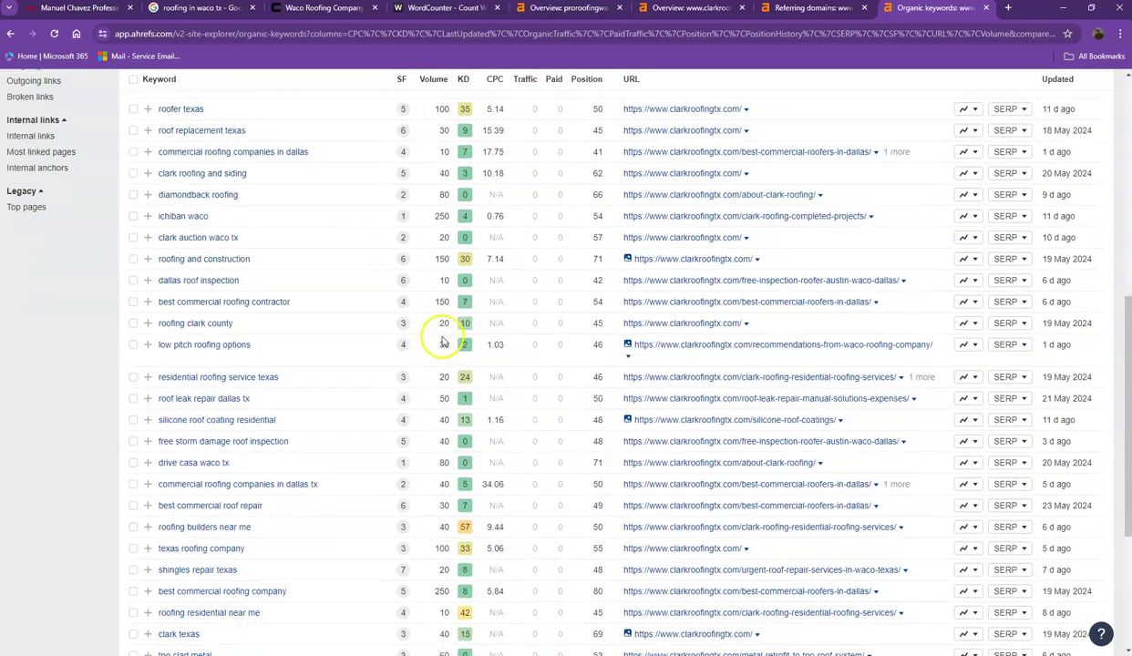
scroll(444, 356, down, 3)
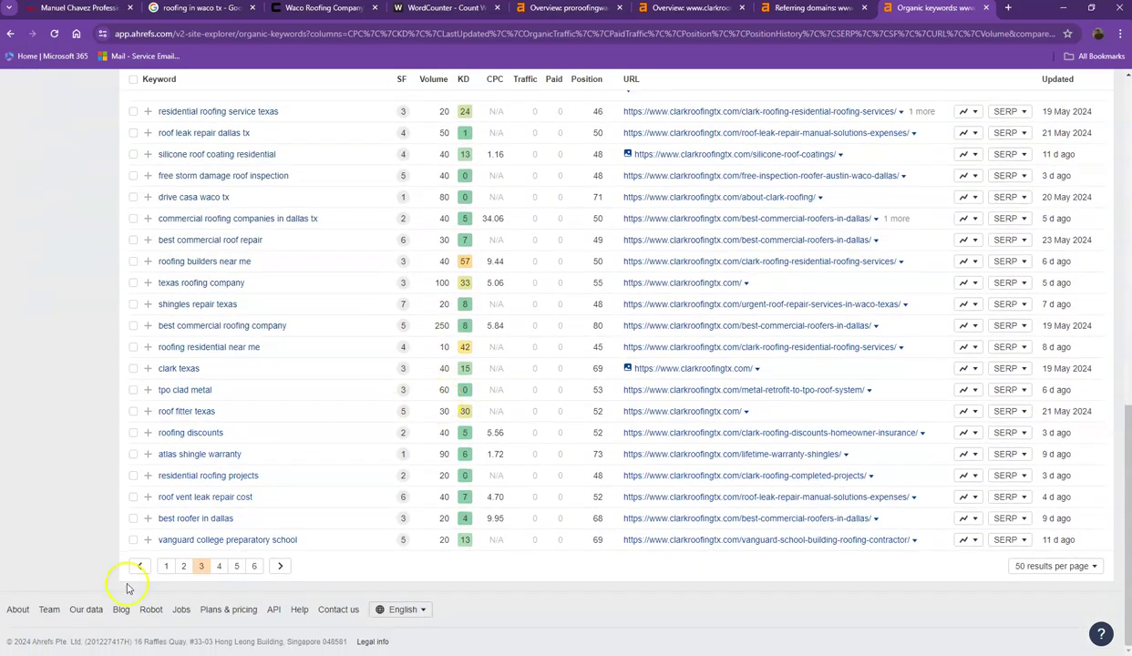
click(219, 566)
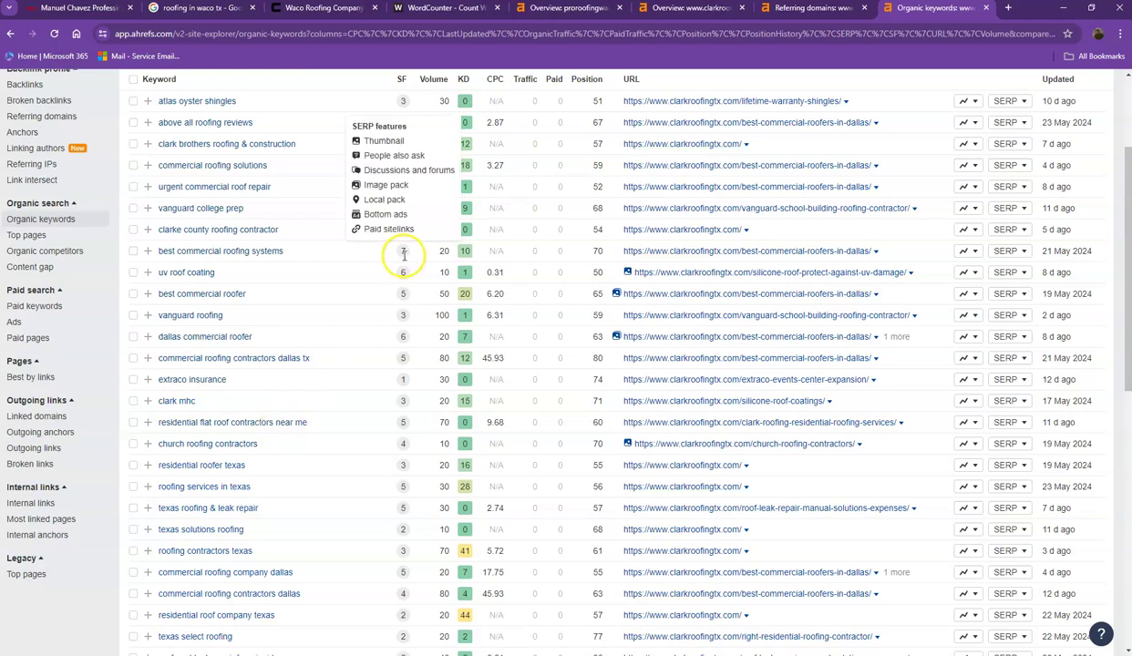
scroll(374, 280, down, 3)
scroll(375, 280, down, 5)
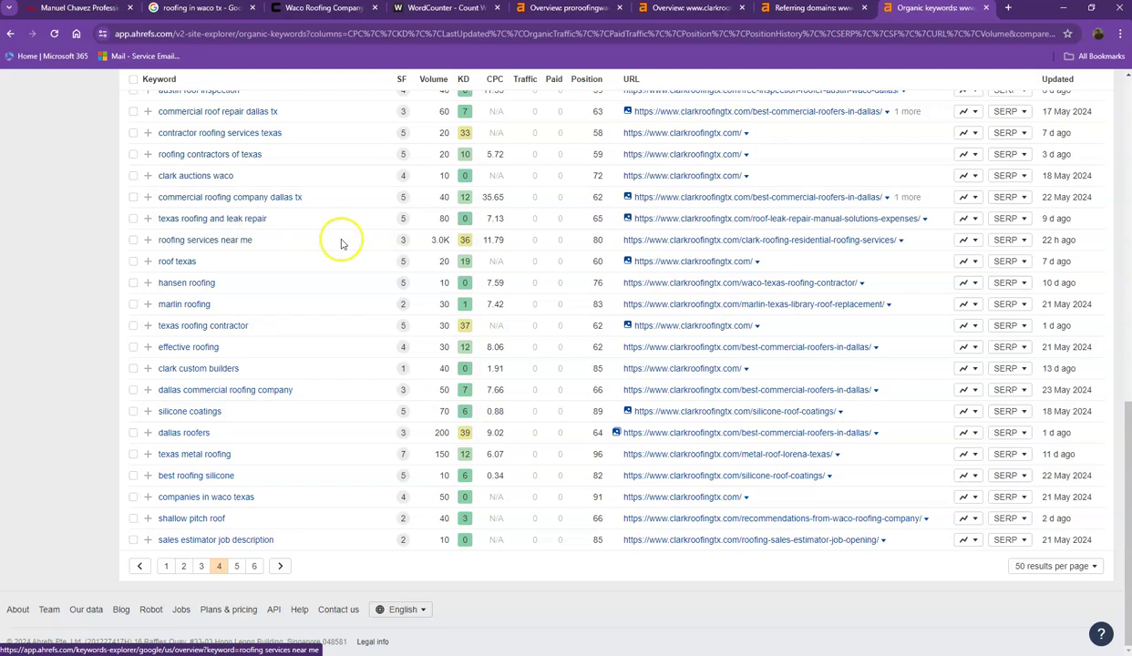
Step: Close the Ahrefs report tabs and scroll through the proroofingwaco.com homepage
click(866, 8)
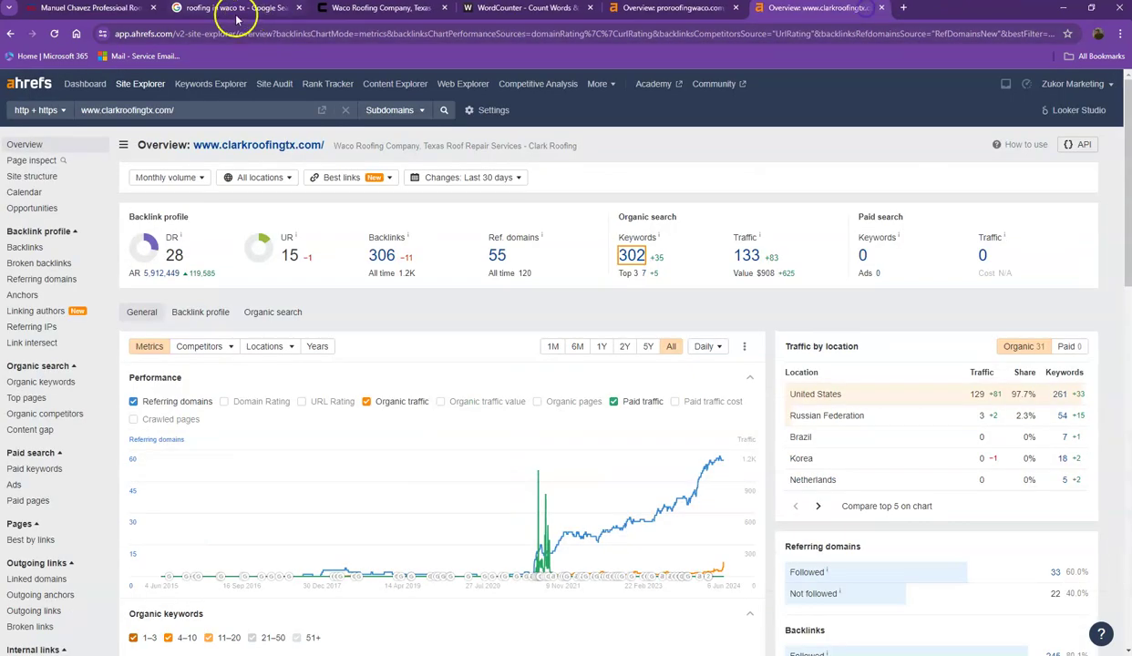
click(111, 9)
scroll(235, 239, down, 3)
scroll(235, 239, down, 3)
scroll(235, 274, down, 4)
scroll(235, 288, down, 2)
scroll(358, 286, down, 2)
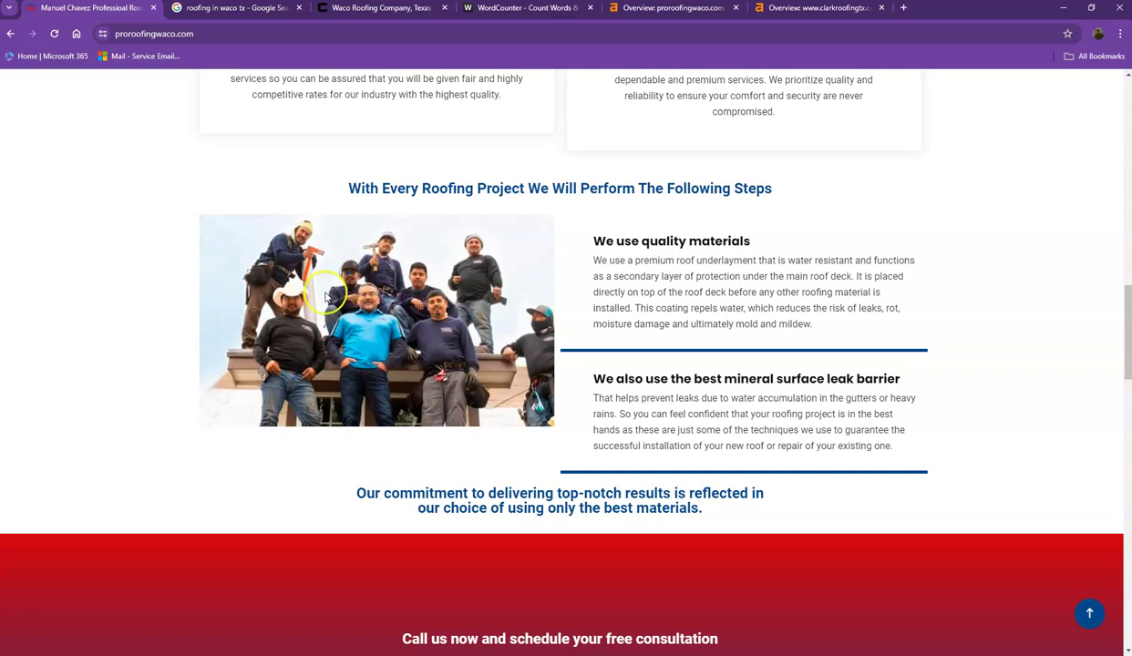
scroll(351, 310, down, 3)
scroll(365, 292, down, 3)
scroll(505, 298, up, 2)
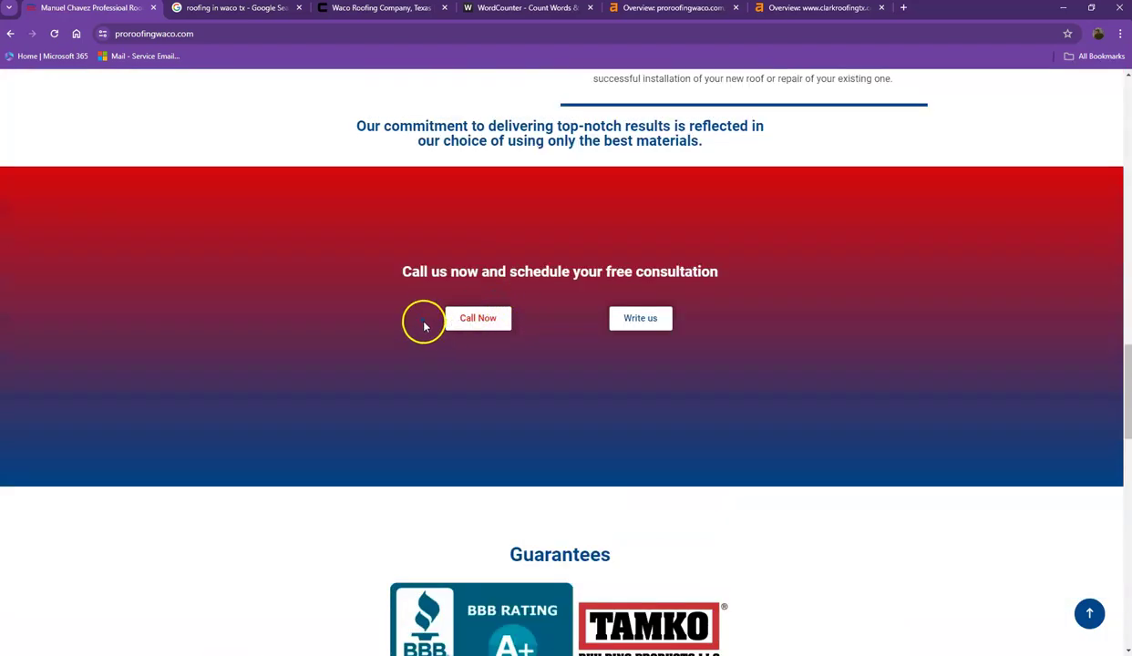
scroll(423, 326, up, 3)
scroll(420, 325, up, 3)
scroll(415, 324, up, 2)
scroll(406, 325, up, 1)
scroll(399, 327, up, 3)
scroll(399, 329, up, 3)
scroll(399, 328, up, 3)
scroll(394, 319, up, 1)
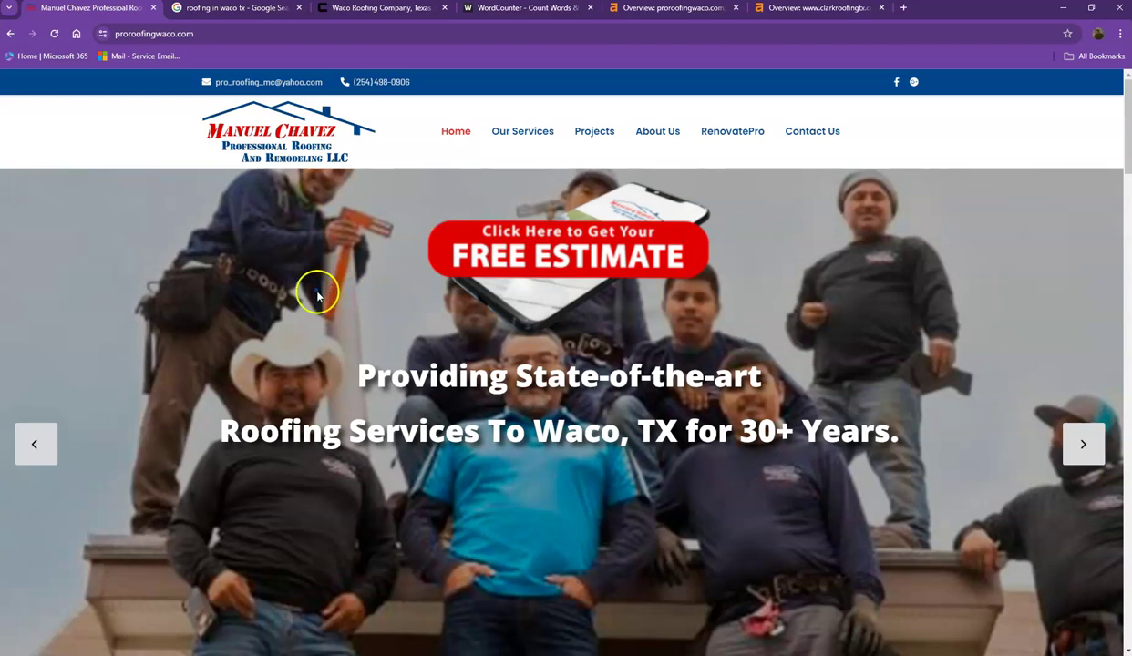
Step: Go back to the 'roofing in waco tx' results, where clarkroofingtx.com leads organically
scroll(378, 292, down, 2)
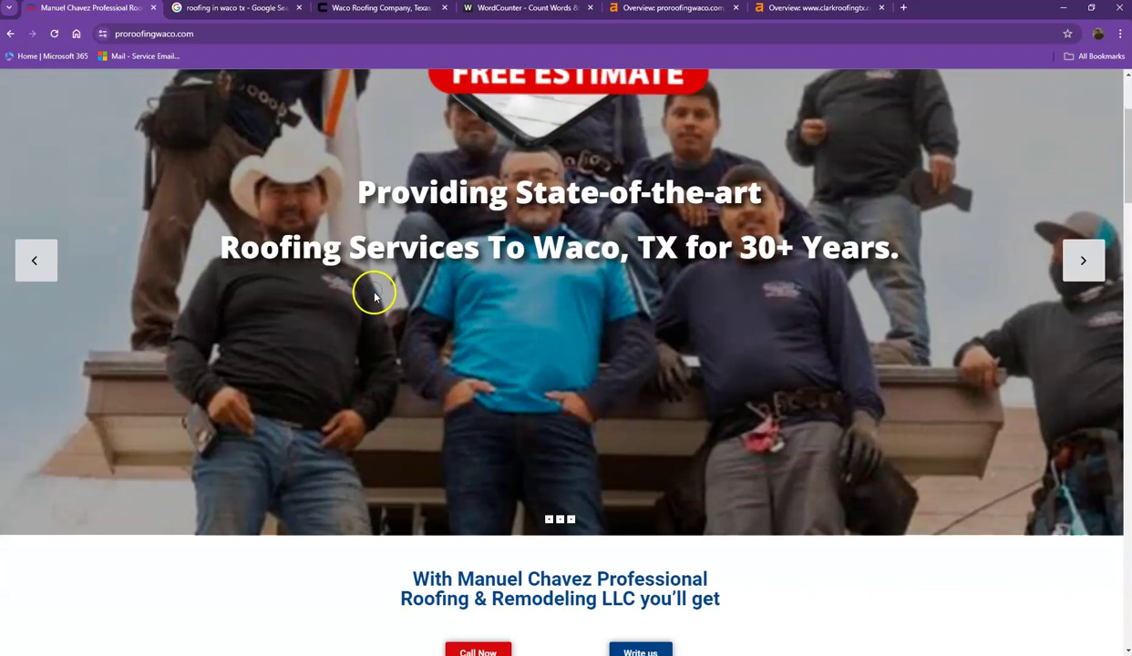
scroll(379, 290, down, 3)
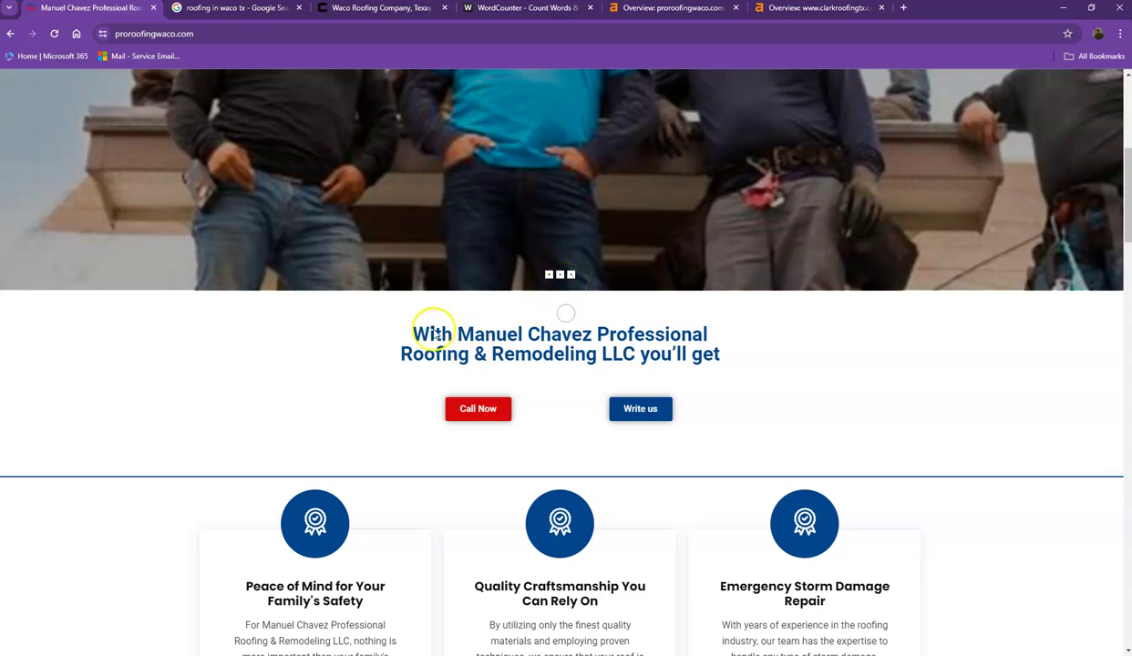
scroll(420, 324, down, 3)
click(222, 11)
scroll(106, 286, down, 1)
Step: Highlight the Angie's List and GAF results, then return to the Businesses listings headed by Clark Roofing
scroll(105, 305, down, 2)
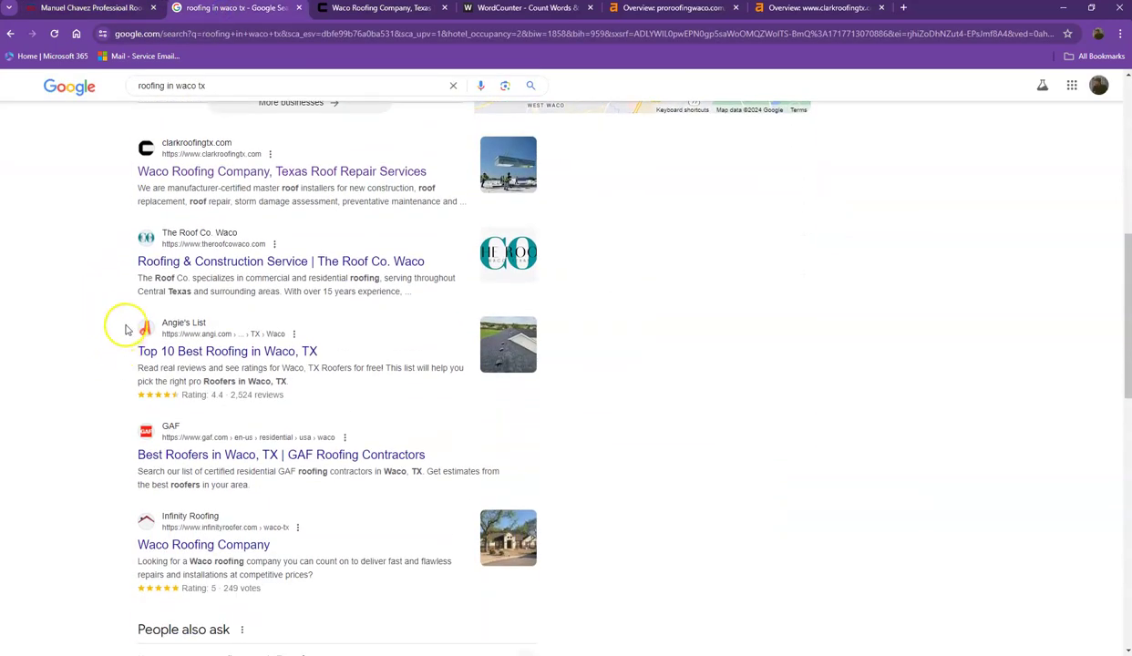
drag(127, 323, 308, 458)
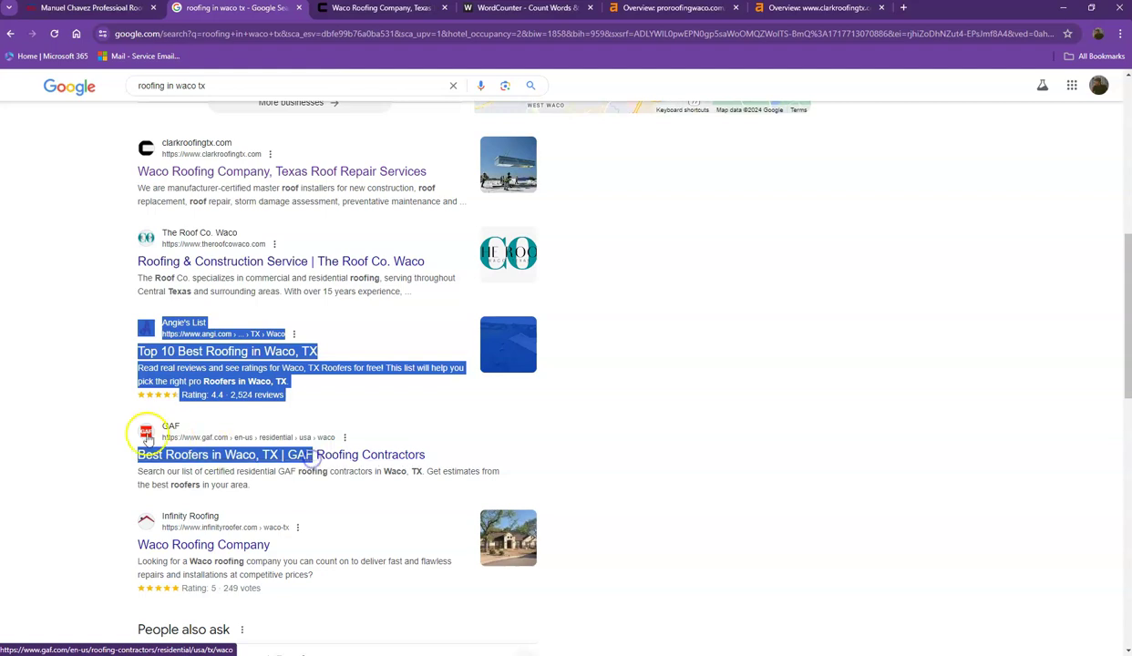
click(103, 348)
scroll(103, 349, up, 2)
scroll(104, 350, up, 3)
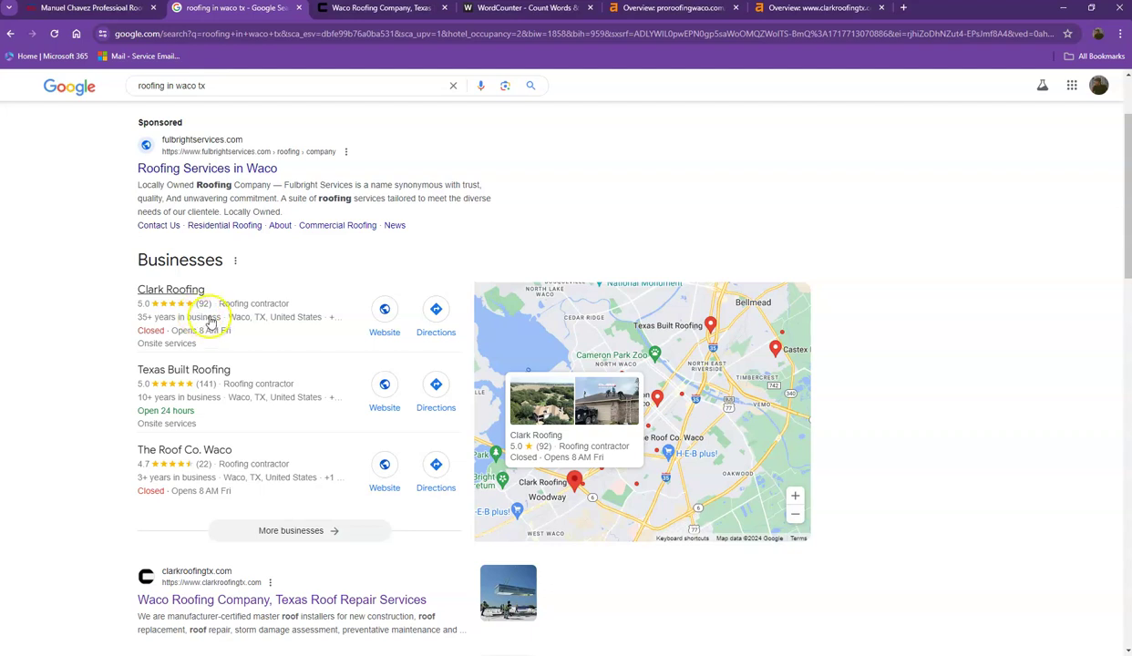
click(105, 9)
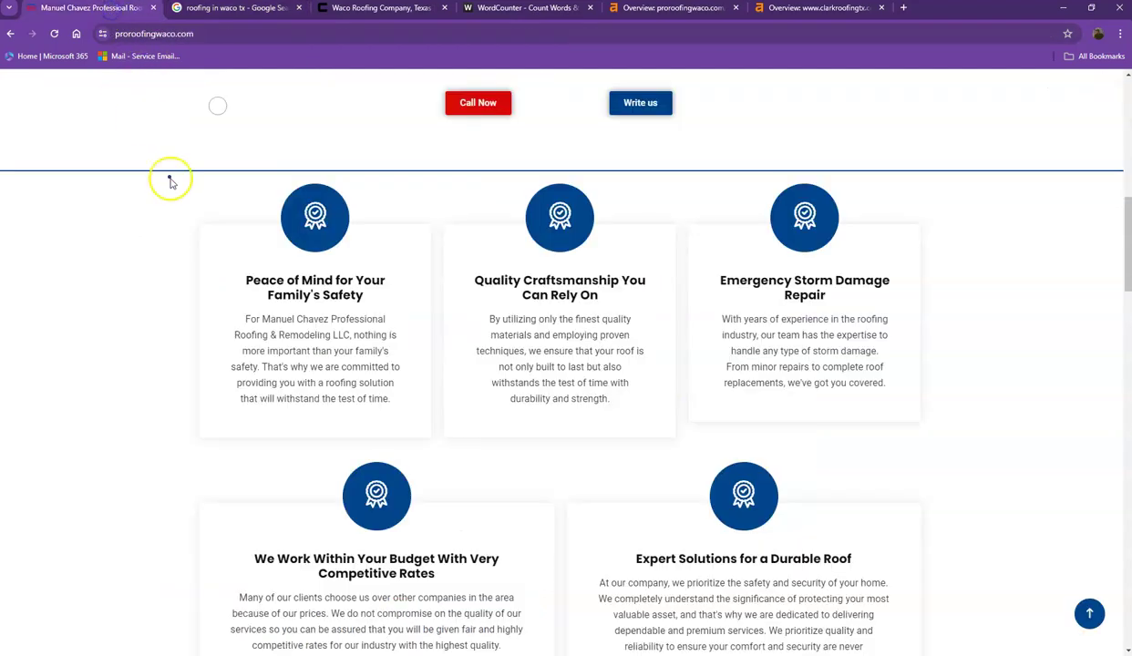
scroll(222, 250, up, 4)
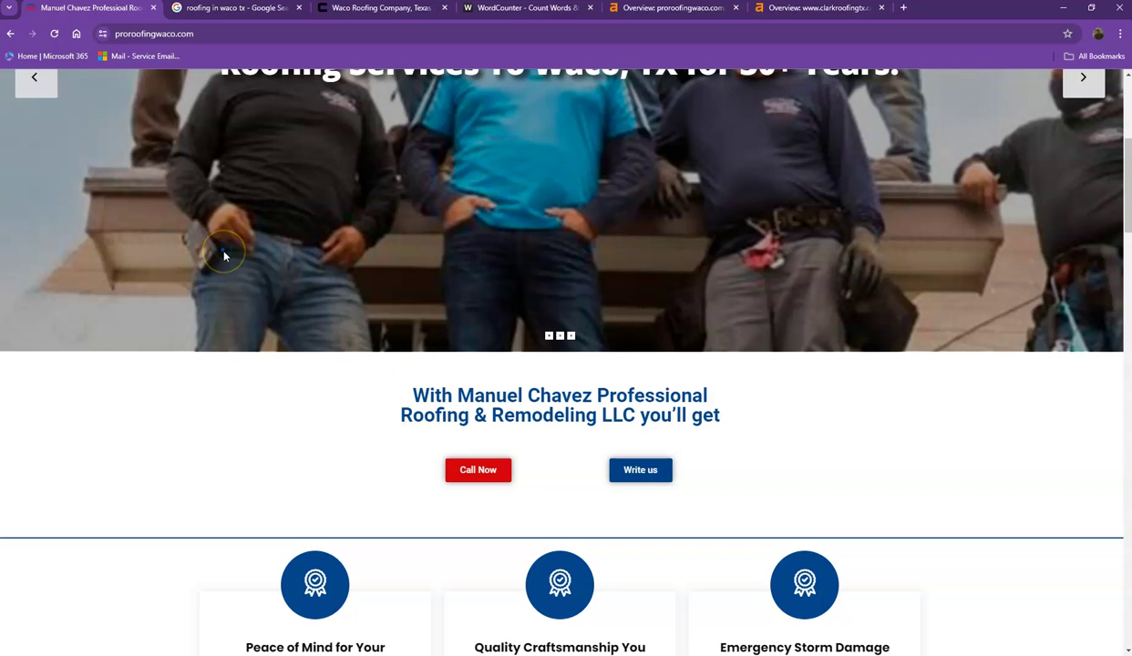